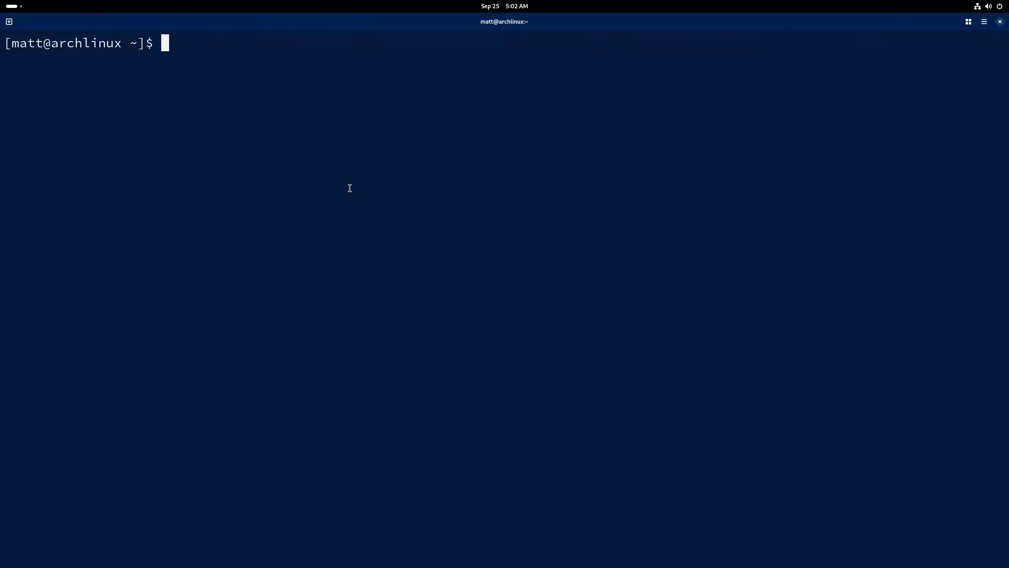
Look up octopi with yay, choose package 2 (cachyos/octopi) for installation, and submit the sudo password.
type("yay octopi")
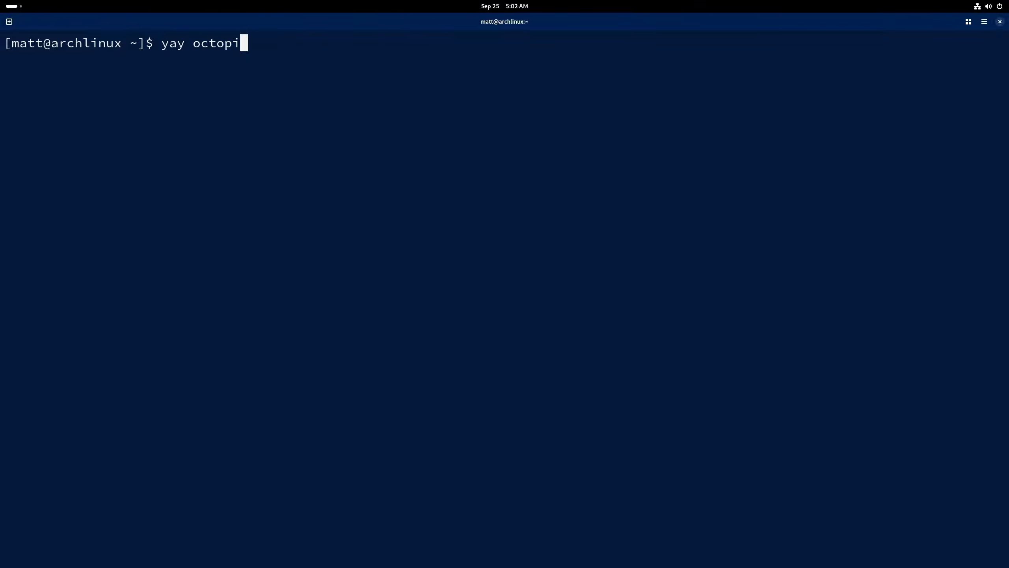
key("Return")
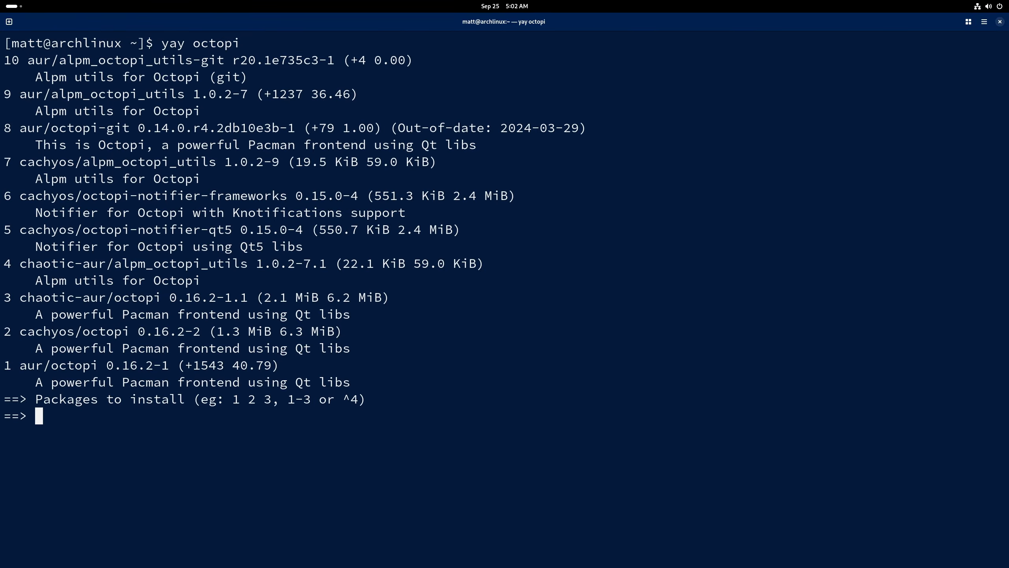
type("2")
key("Return")
key("Return")
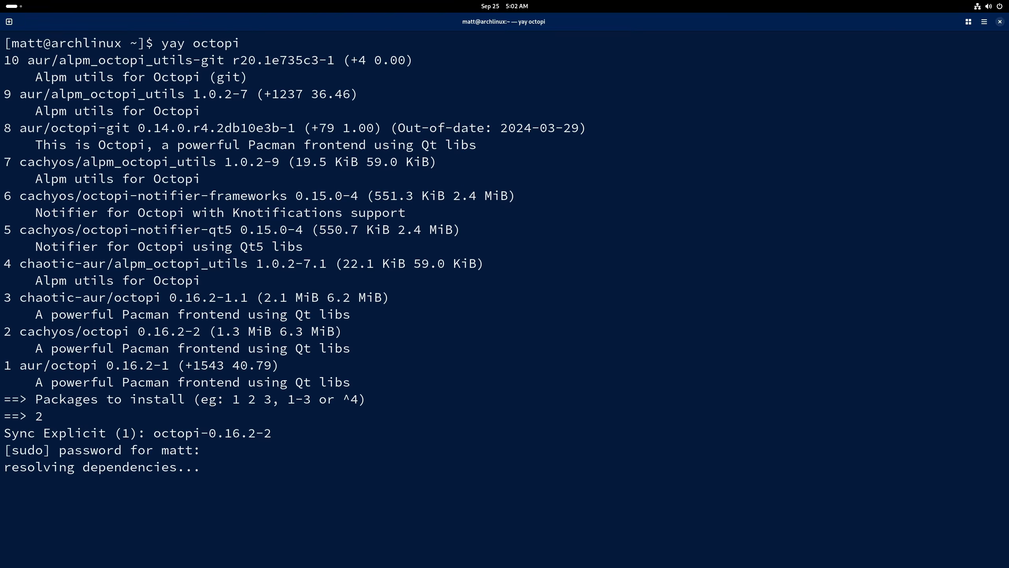
Accept the default cachyos provider for alpm-octopi-utils and confirm the Octopi installation.
type("y")
key("Return")
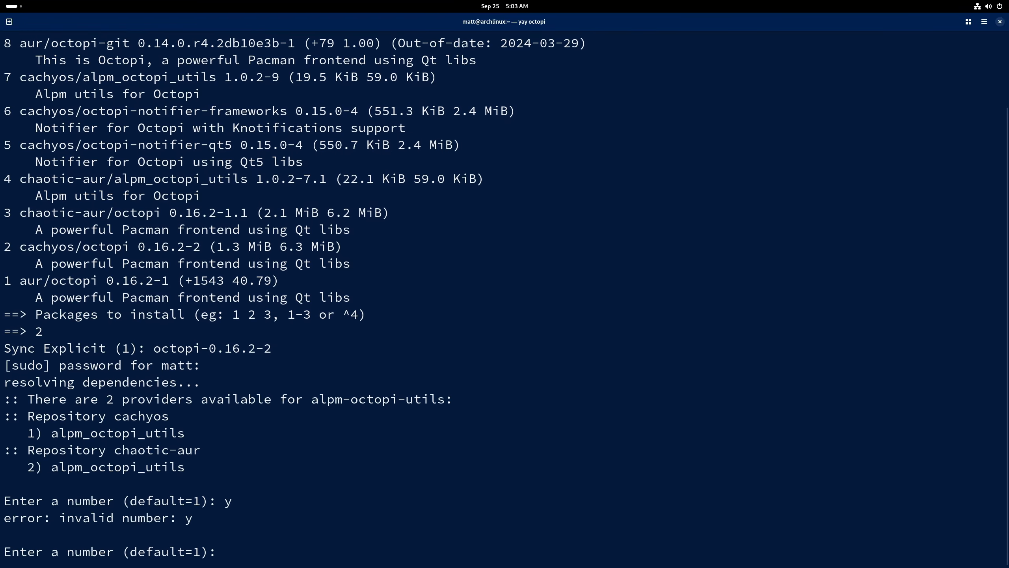
key("Return")
key("Return")
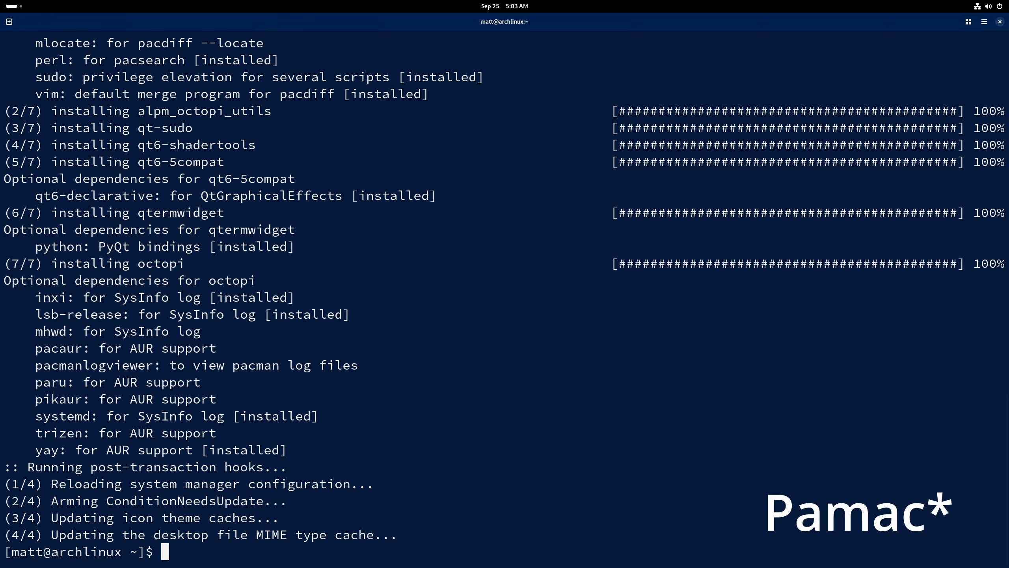
Look up pamac packages with yay, suspend the prompt without choosing any package, and clear the terminal.
type("yay pamac")
key("Return")
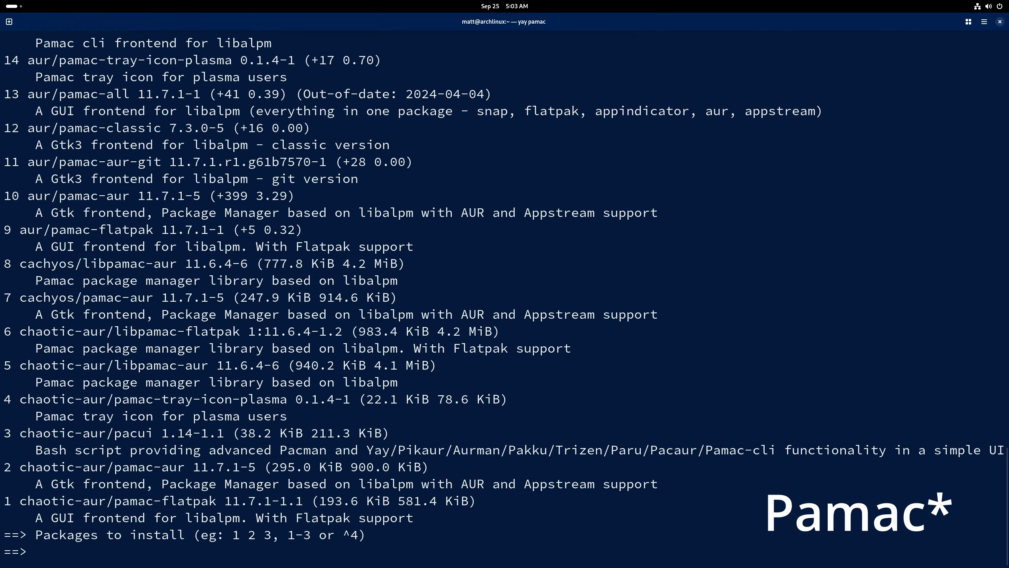
key("ctrl+z")
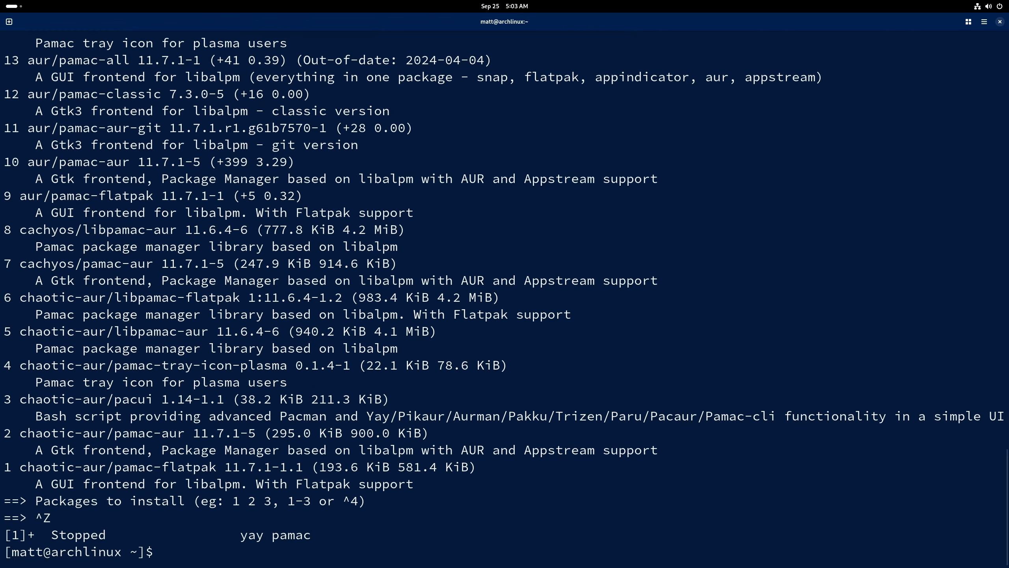
type("clear")
key("Return")
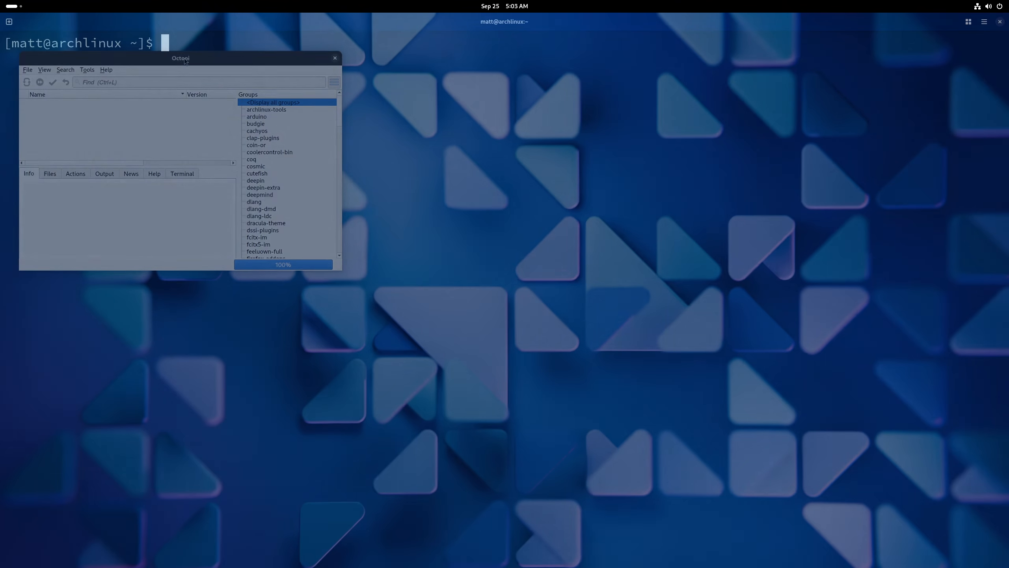
Maximize the Octopi window and search its package list for "obs".
left_click_drag(184, 54, 463, 145)
double_click(462, 142)
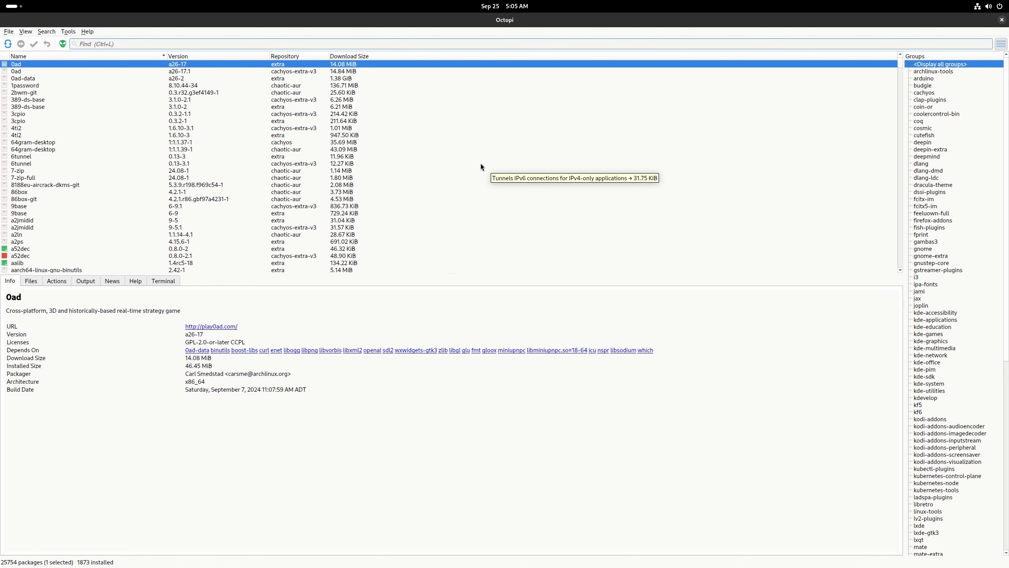
type("obs")
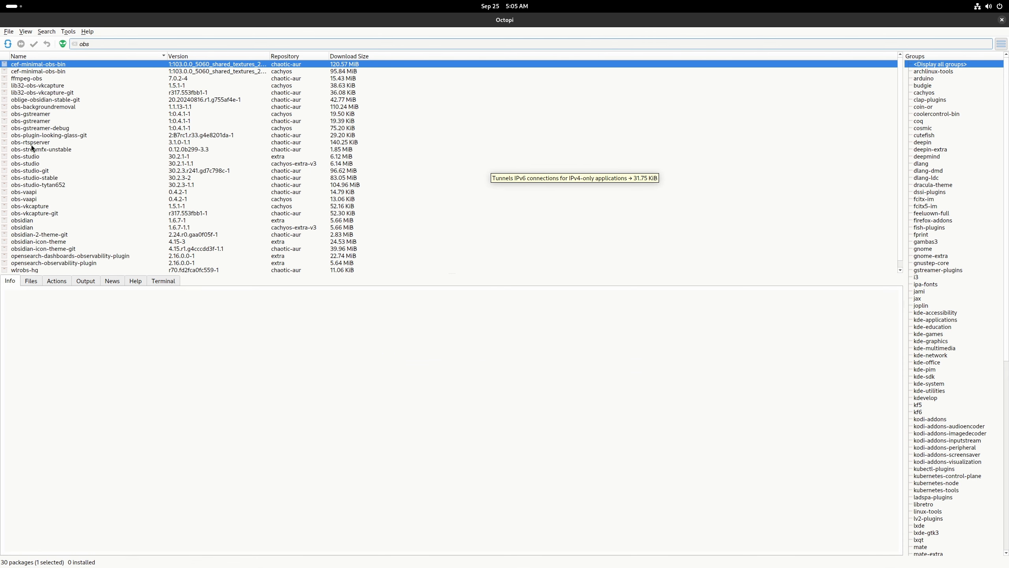
Mark obs-studio-stable for installation with the optional dependencies luajit, sndio, v4l2loopback-dkms and vlc.
left_click(30, 156)
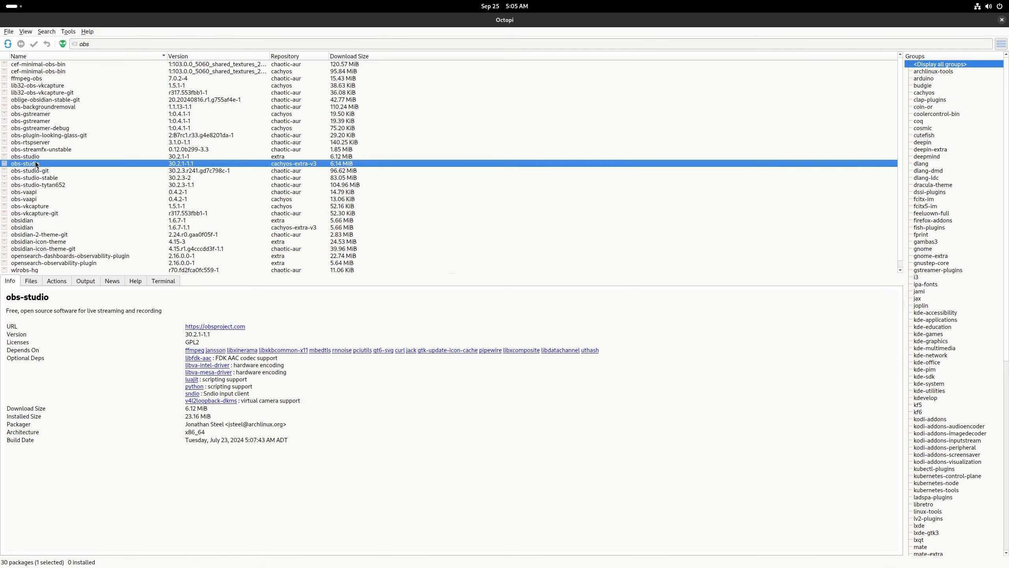
left_click(38, 170)
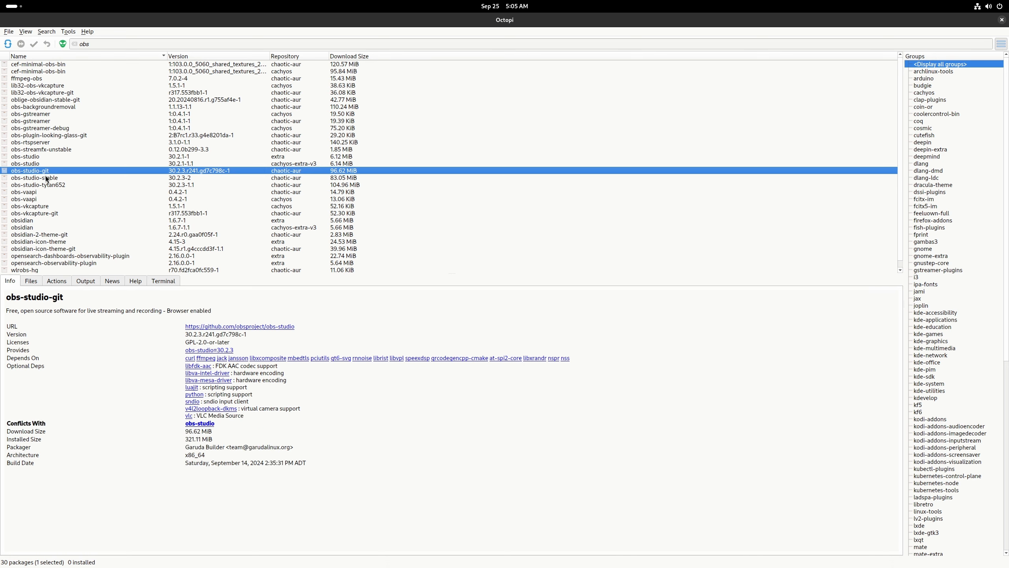
left_click(50, 178)
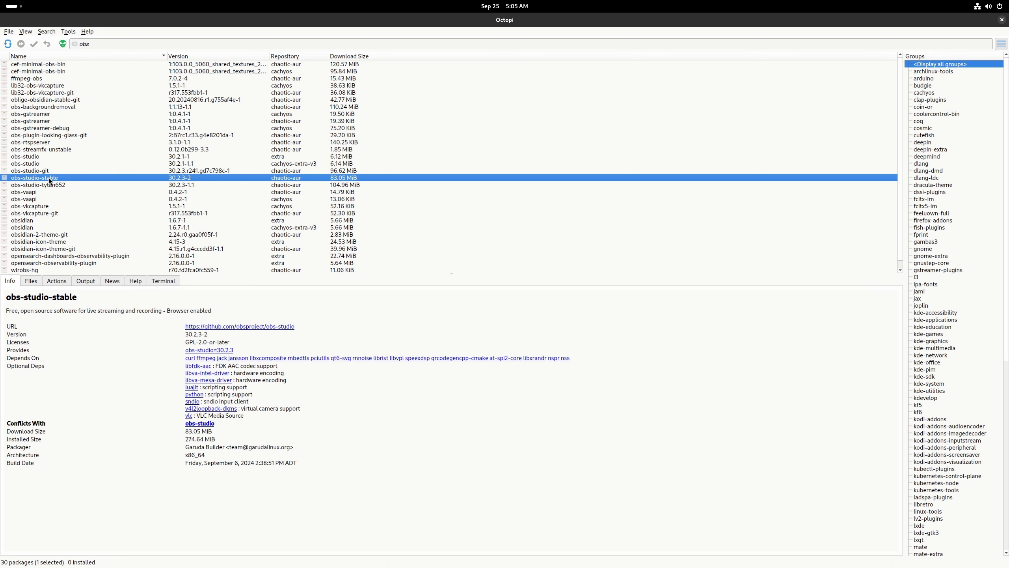
right_click(50, 178)
left_click(82, 202)
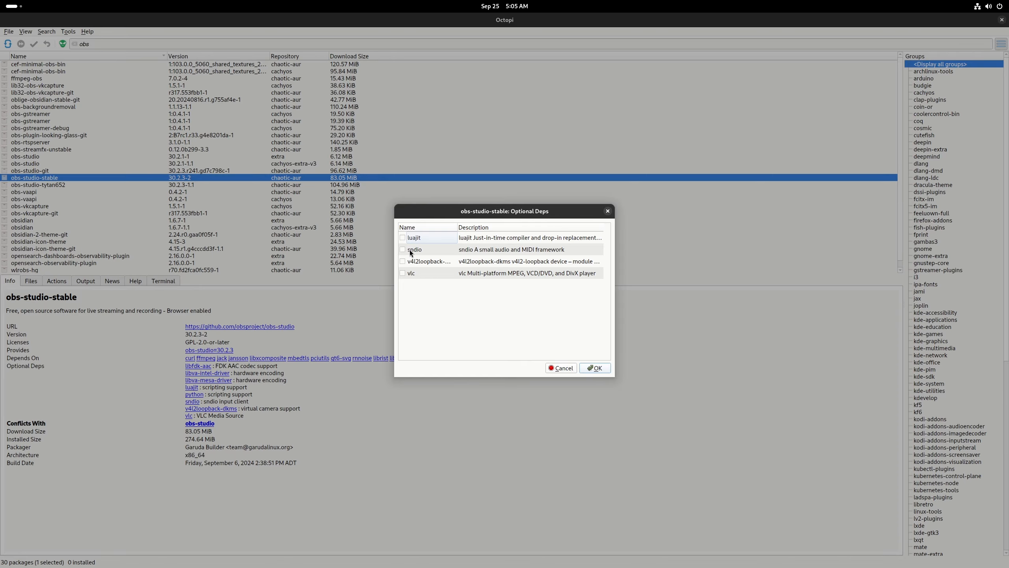
left_click(402, 237)
left_click(402, 249)
left_click(402, 273)
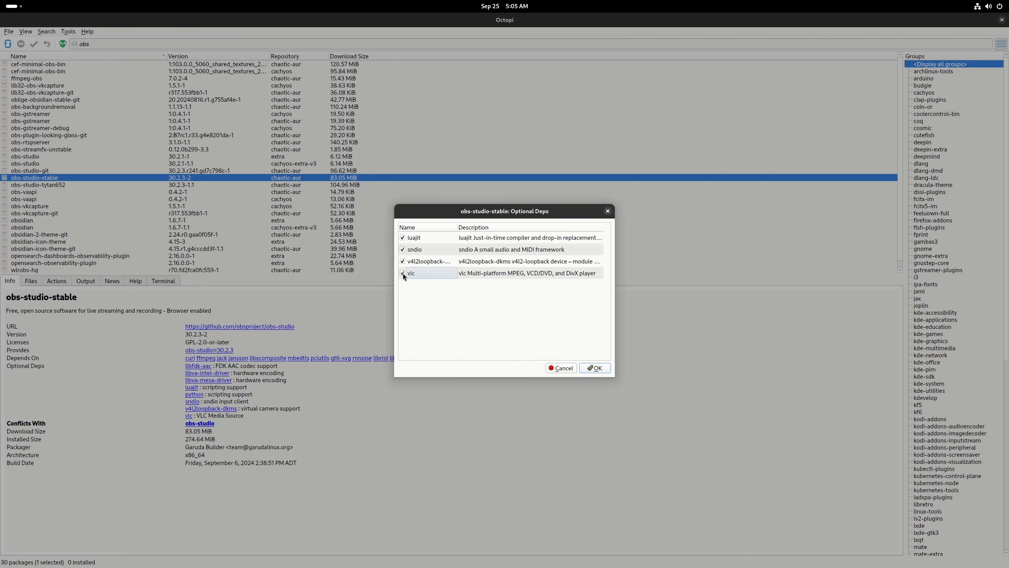
left_click(595, 367)
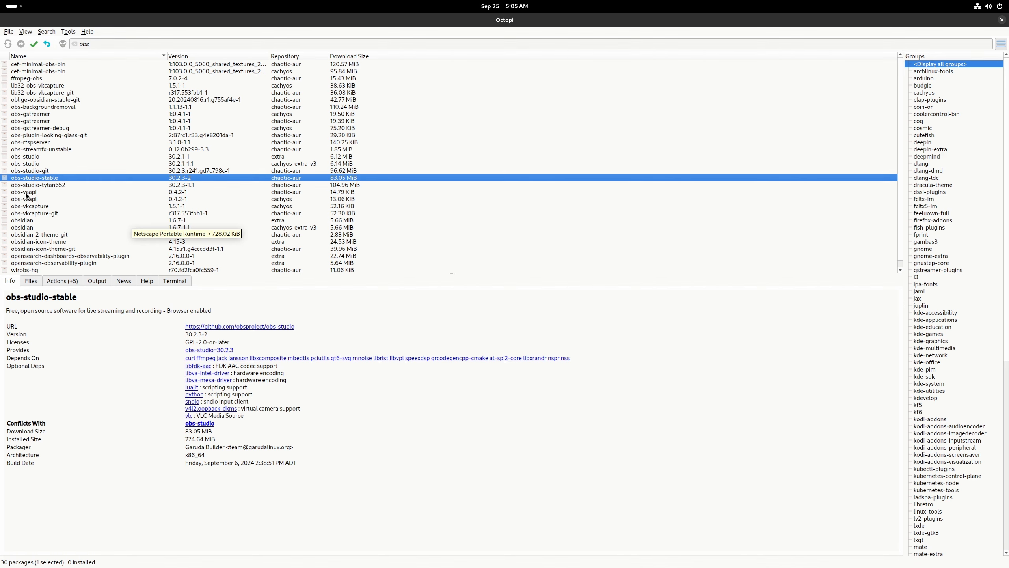
Mark the chaotic-aur version of obs-vaapi for installation.
left_click(5, 195)
right_click(5, 195)
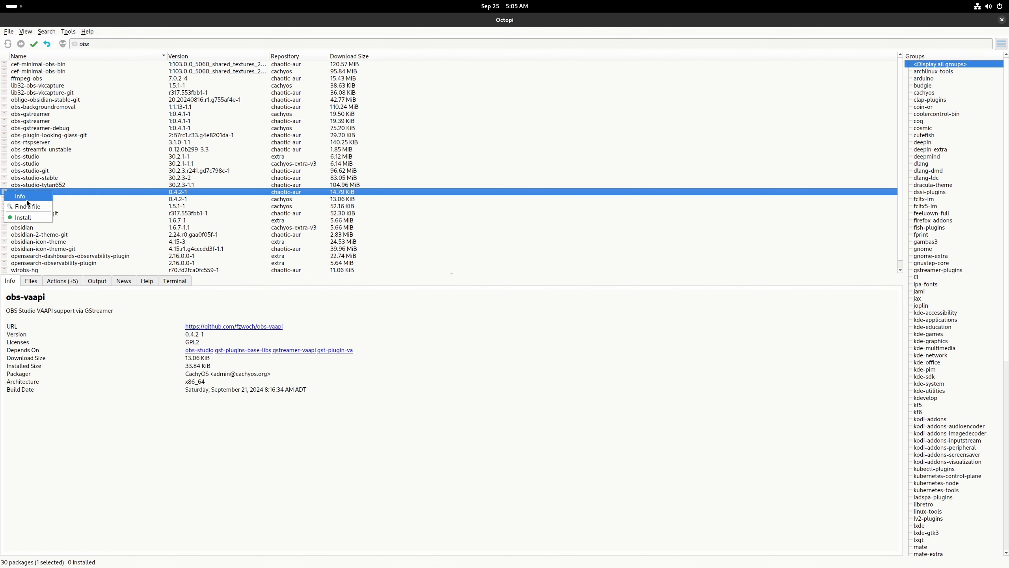
left_click(32, 217)
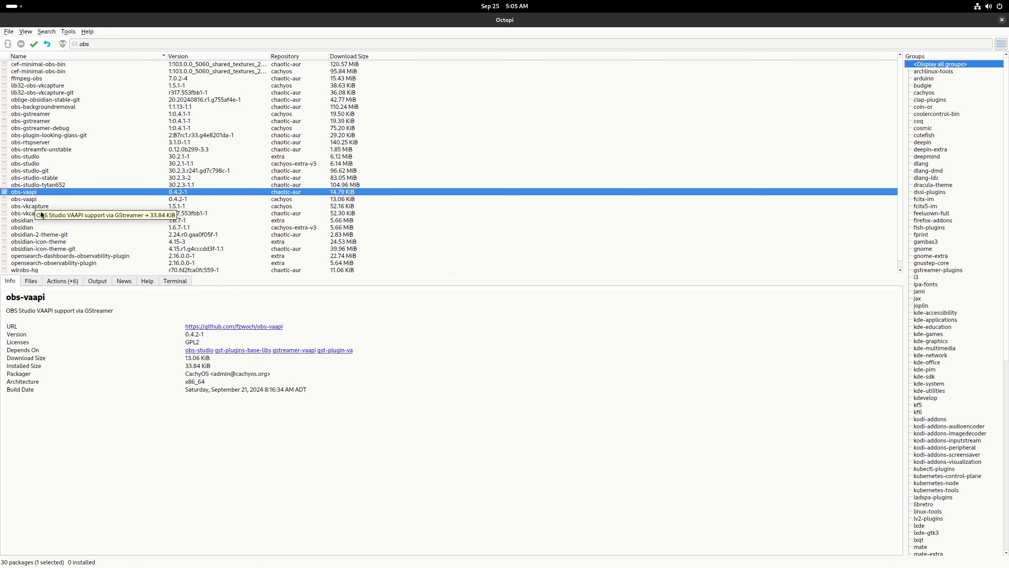
Mark obs-vkcapture-git for installation with its optional dependency chaotic-interfere.
left_click(34, 207)
right_click(34, 214)
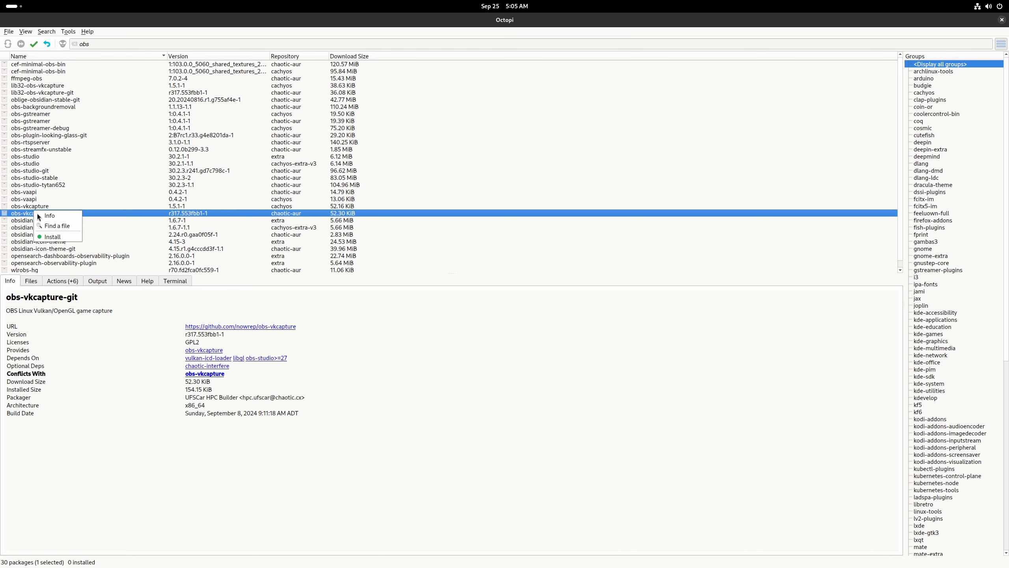
left_click(55, 239)
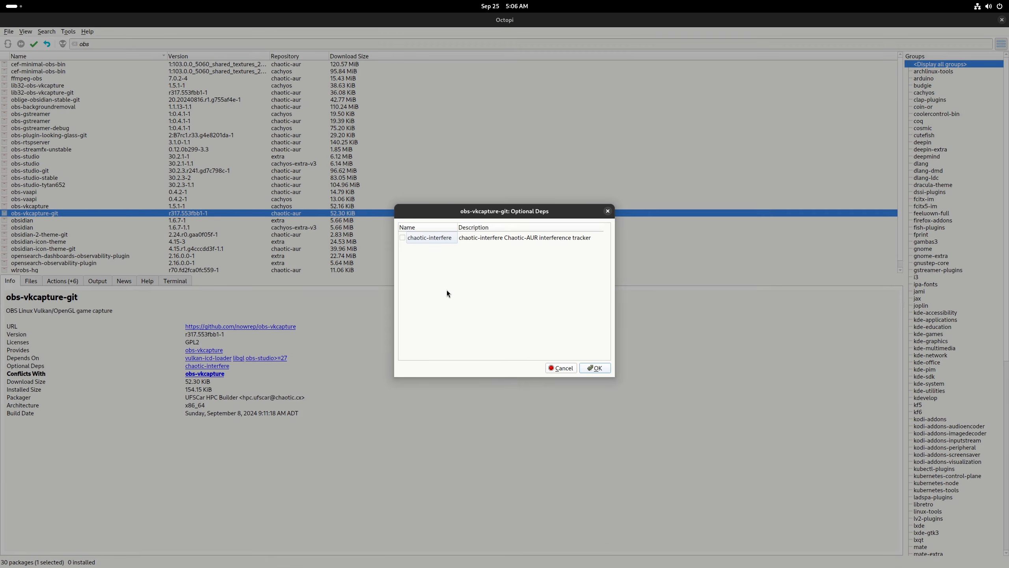
left_click(401, 237)
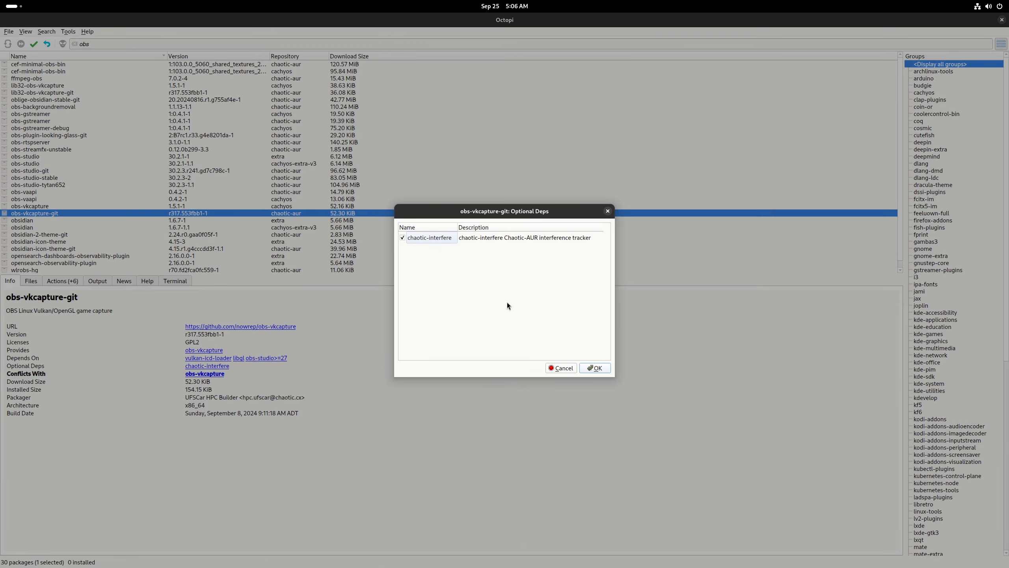
left_click(590, 368)
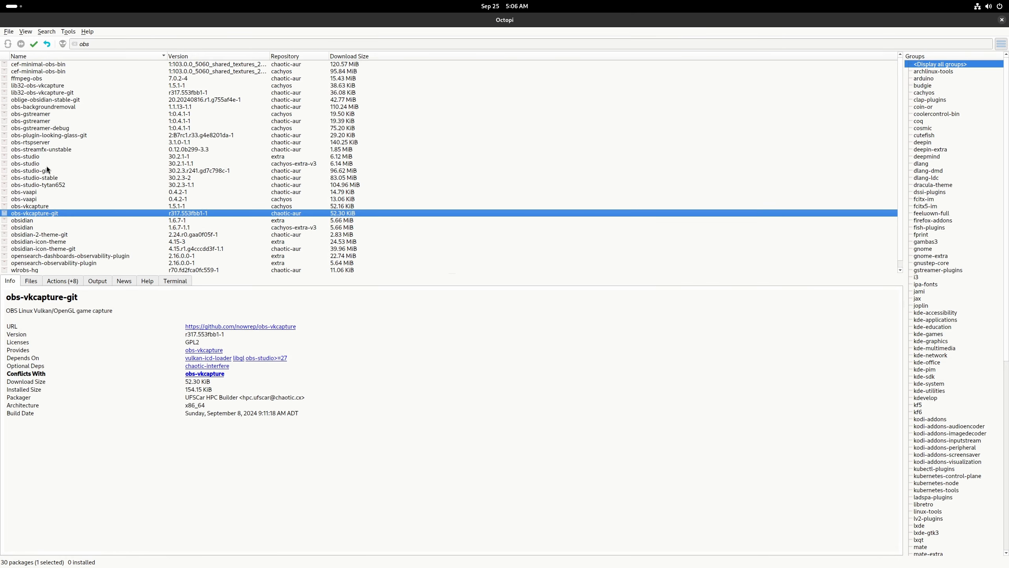
Select obs-streamfx-unstable, obs-rtspserver, obs-plugin-looking-glass-git, the chaotic-aur obs-gstreamer and lib32-obs-vkcapture-git together in the package list.
left_click_drag(43, 149, 44, 126)
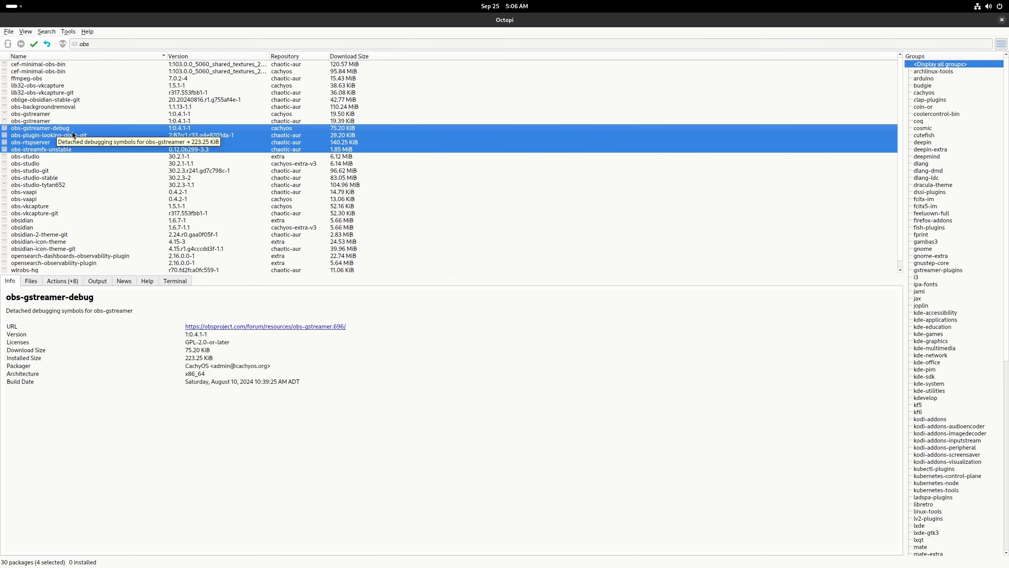
left_click(53, 130, "ctrl")
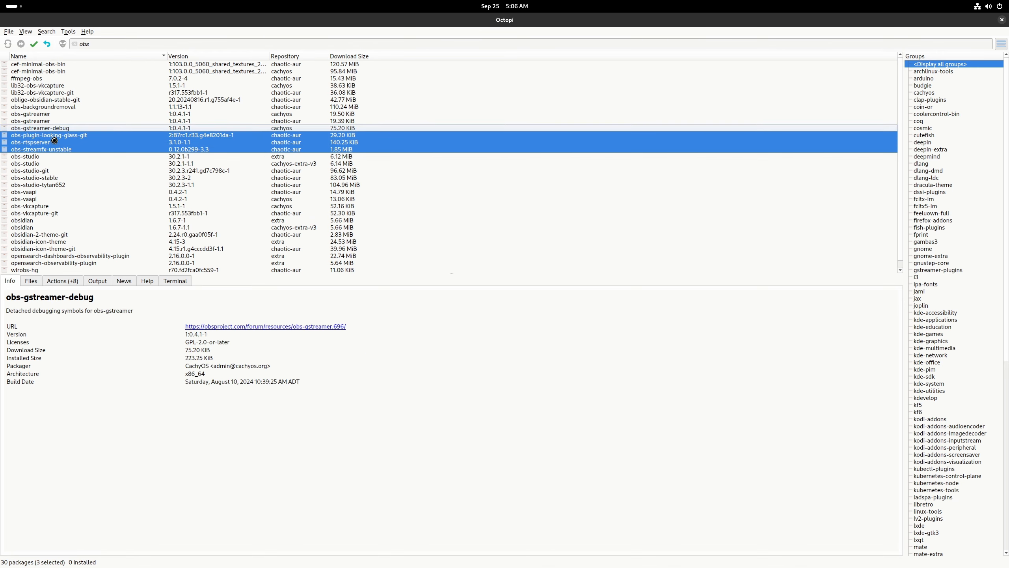
left_click(39, 121, "ctrl")
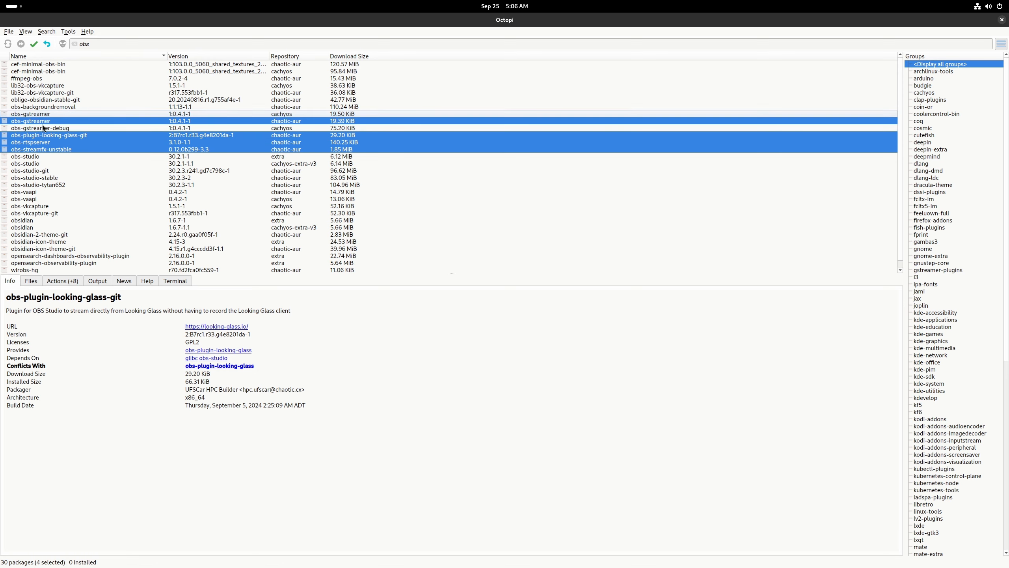
left_click(44, 94, "ctrl")
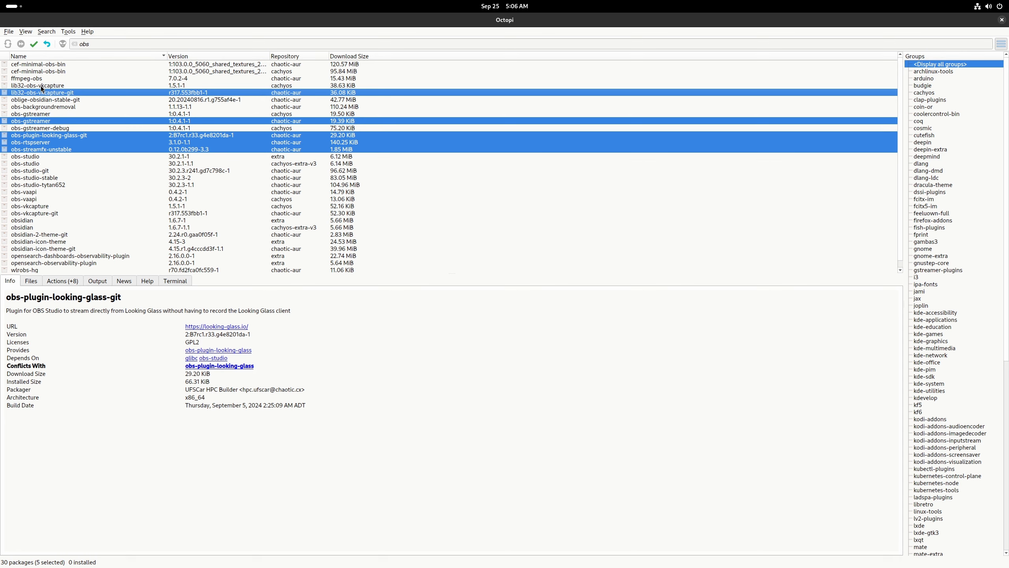
left_click(41, 85, "ctrl")
left_click(45, 88, "ctrl")
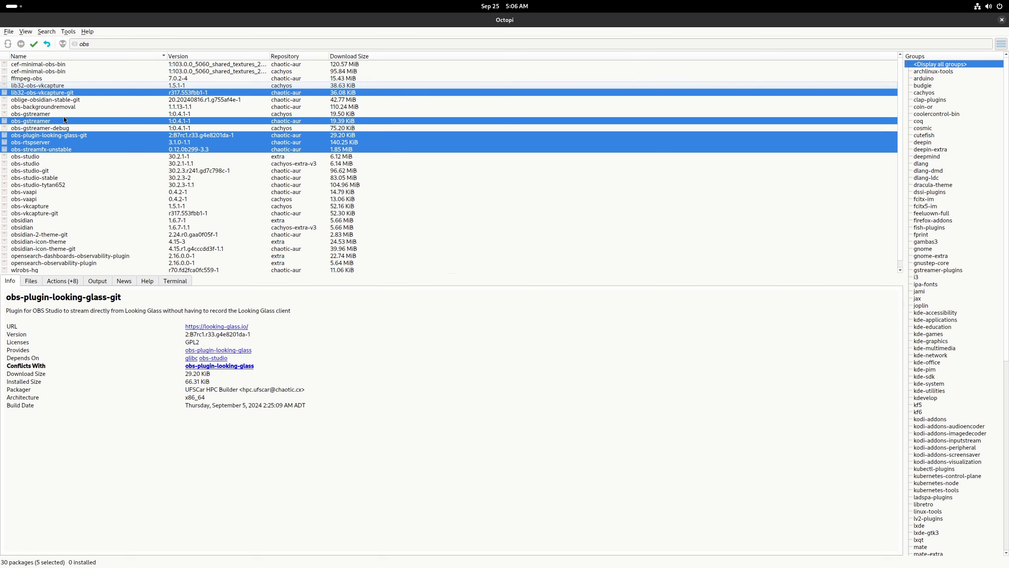
Add obs-vkcapture-git to the multiple package selection, leaving the cachyos obs-vkcapture out.
scroll(68, 131, "down", 1)
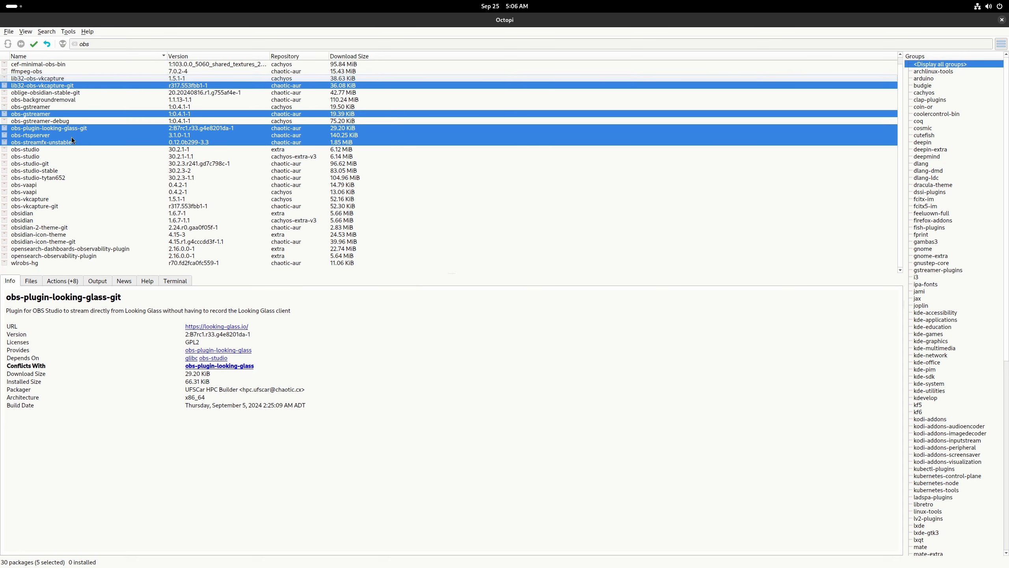
left_click(33, 199, "ctrl")
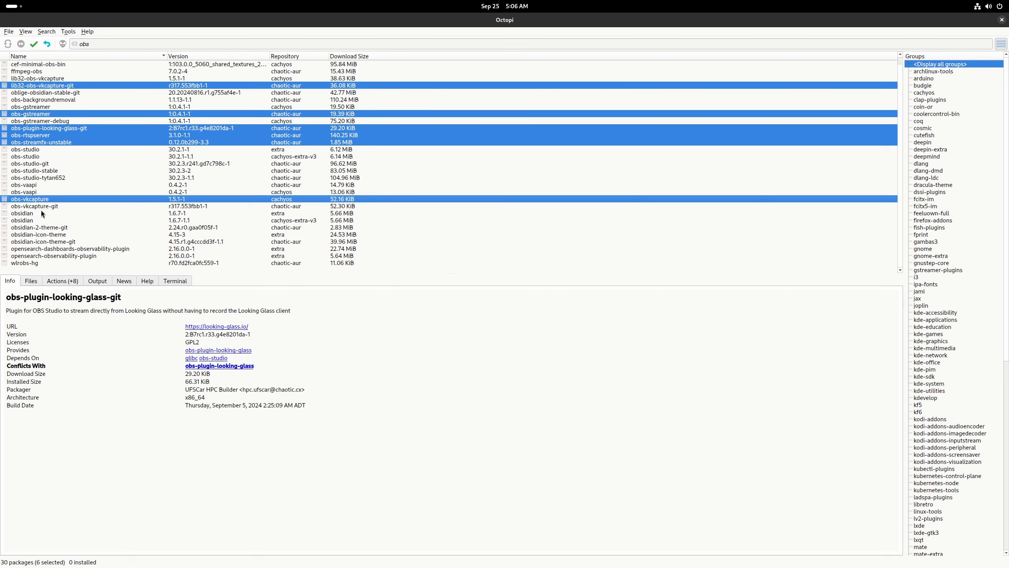
left_click(37, 199, "ctrl")
left_click(39, 206, "ctrl")
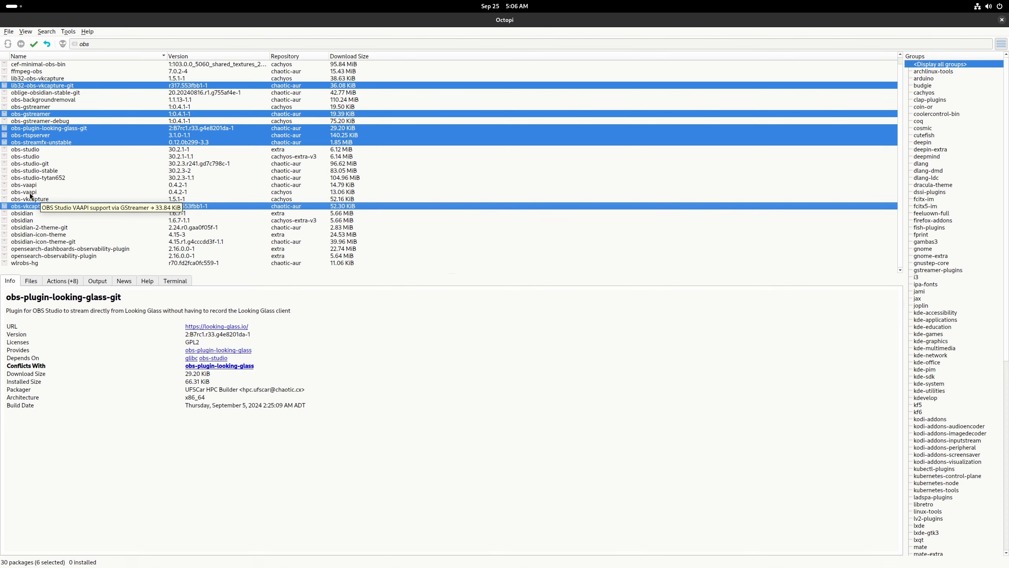
scroll(168, 187, "up", 1)
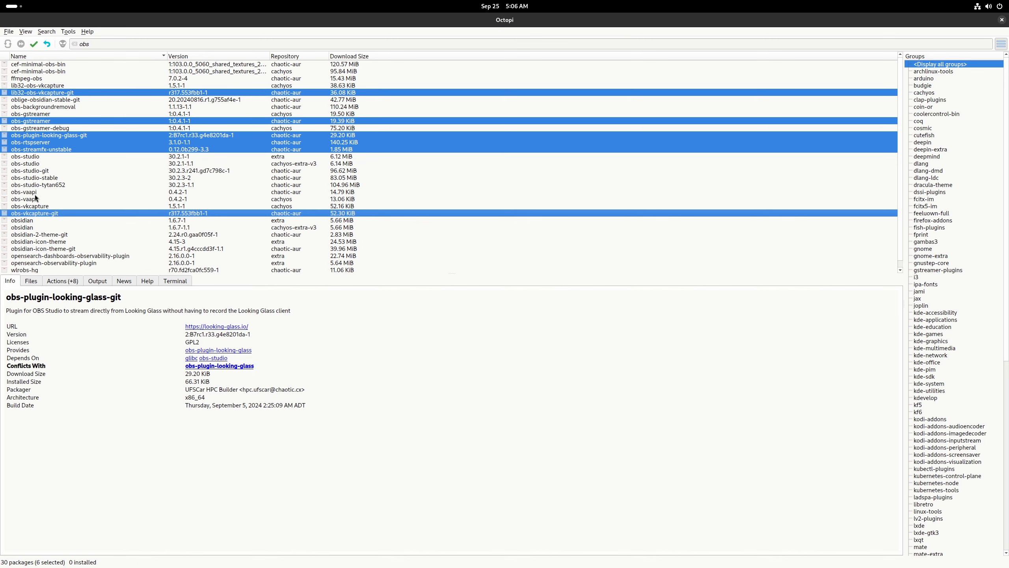
scroll(71, 215, "down", 1)
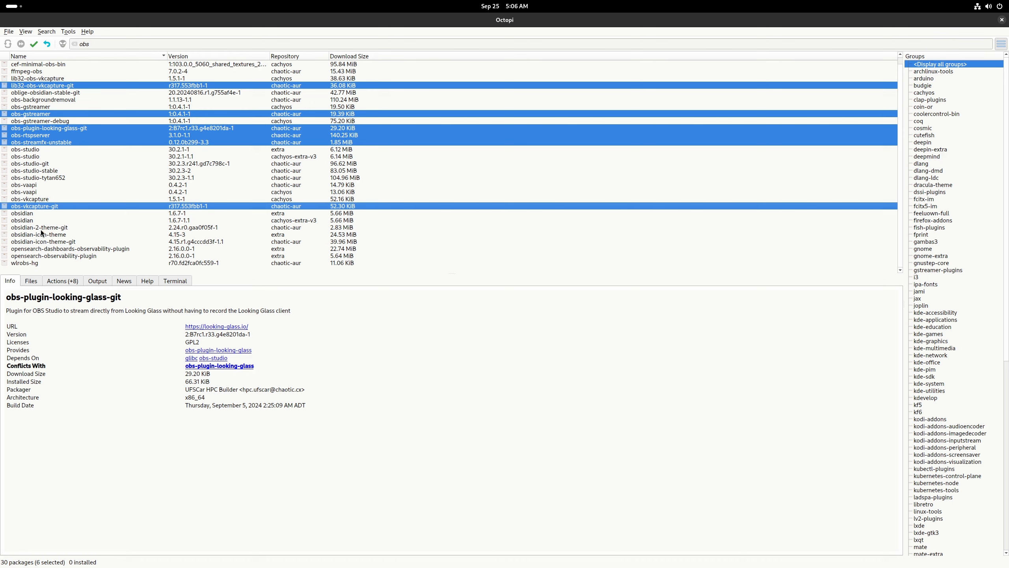
Add the chaotic-aur obs-vaapi to the selection, leaving out the cachyos version, and mark the selected packages for installation.
left_click(32, 193, "ctrl")
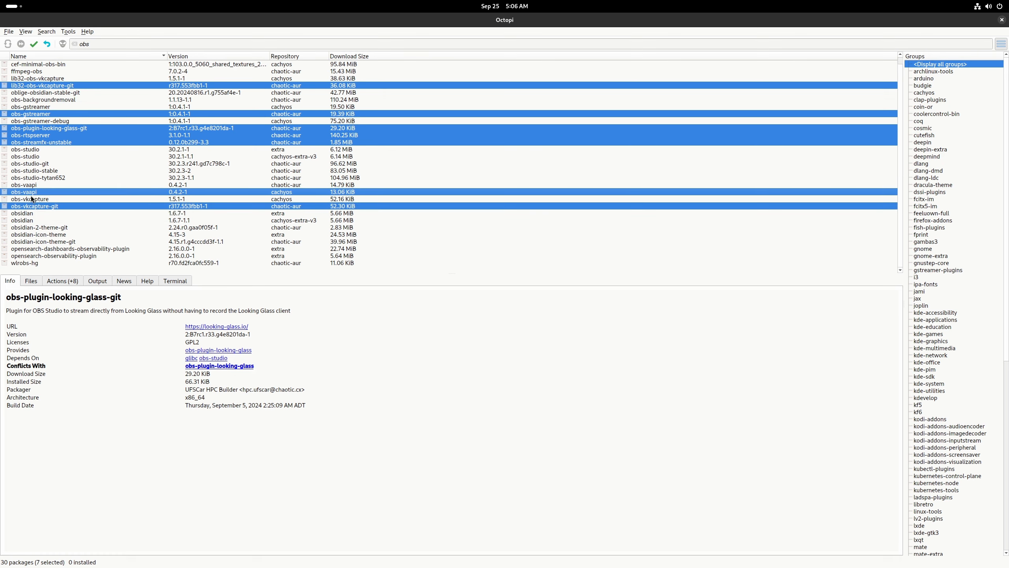
left_click(33, 198, "ctrl")
left_click(35, 193, "ctrl")
left_click(42, 199, "ctrl")
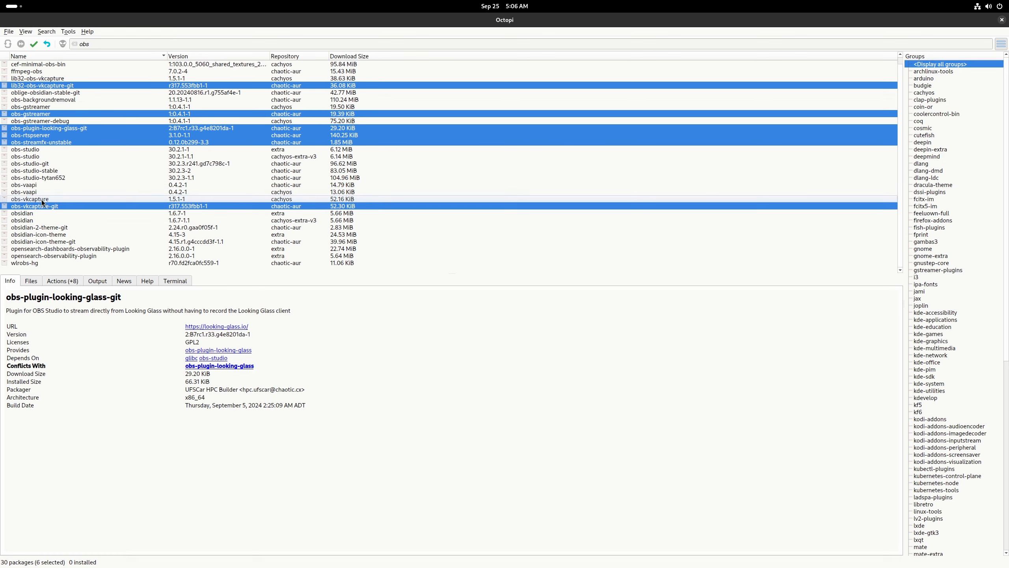
left_click(26, 185, "ctrl")
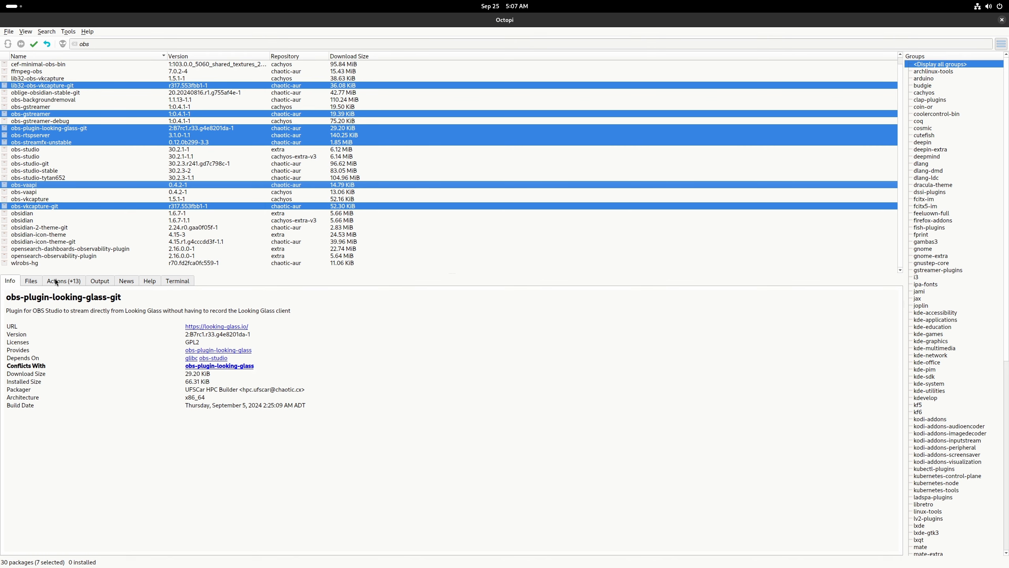
Try to install all packages marked for installation, authorizing the transaction with the account password.
left_click(31, 47)
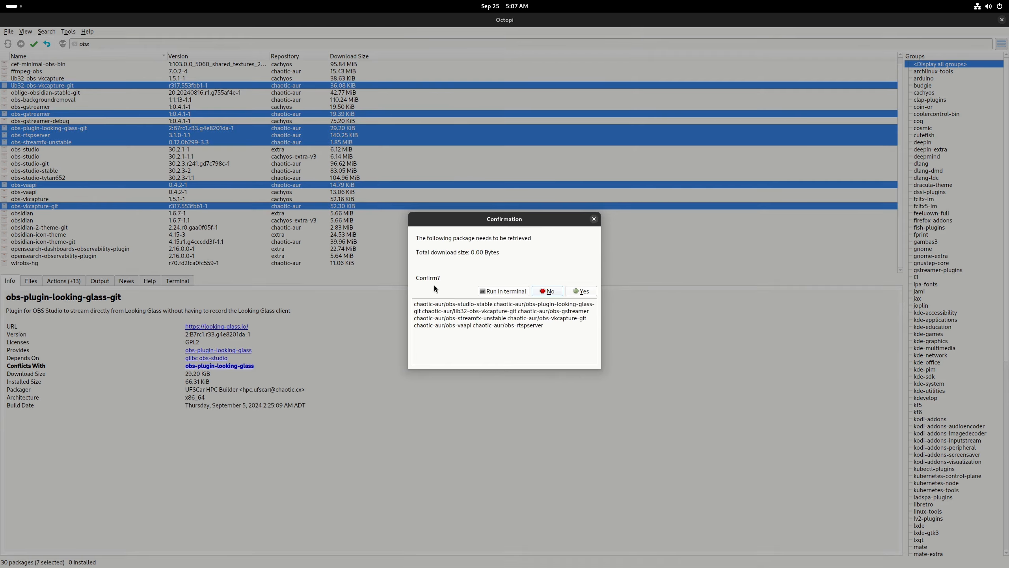
left_click(580, 292)
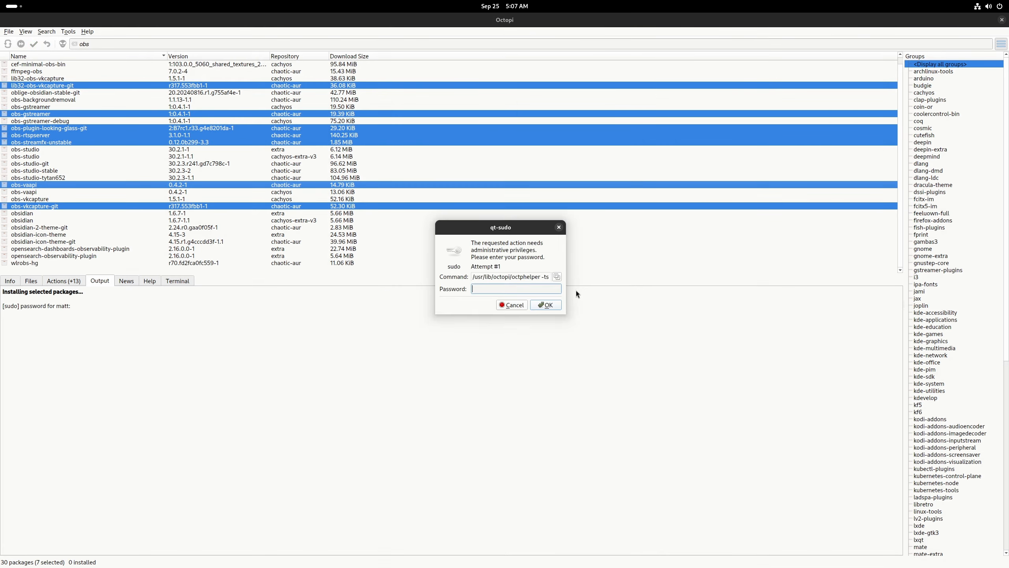
type("*")
key("Return")
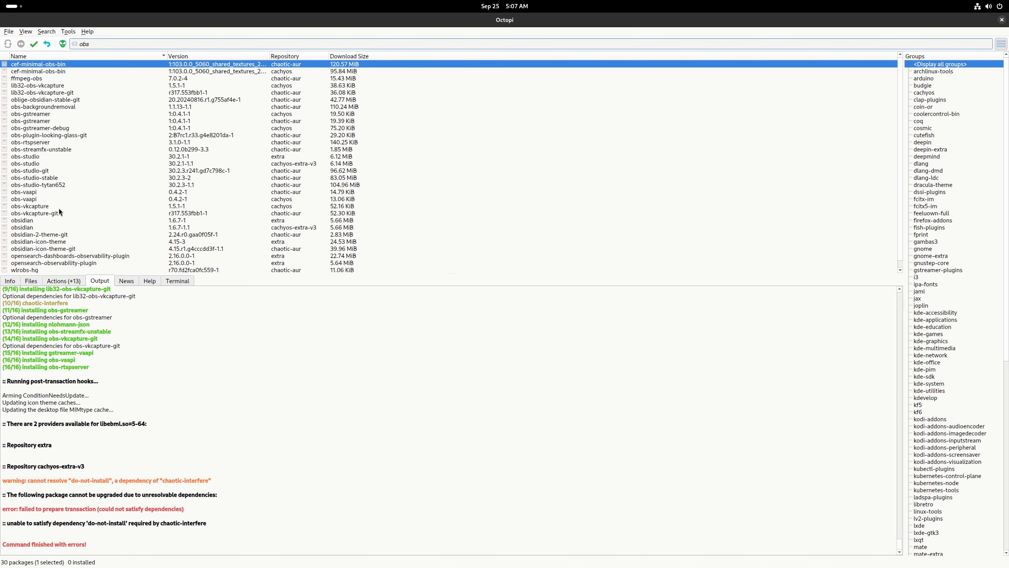
Remove chaotic-interfere from the pending installations and install the remaining marked packages, authorizing with the account password.
left_click(38, 216)
right_click(38, 216)
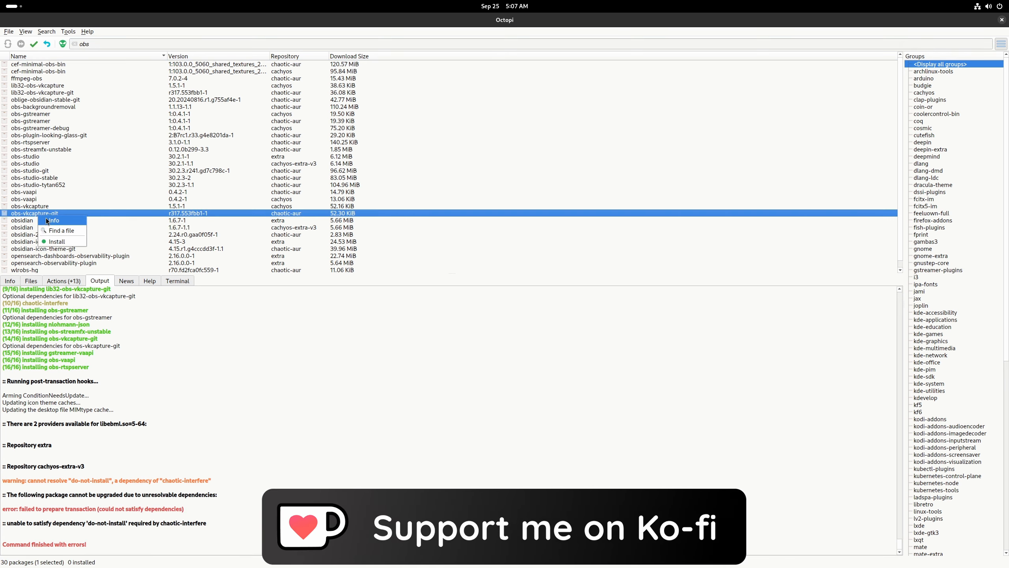
left_click(64, 242)
left_click(51, 284)
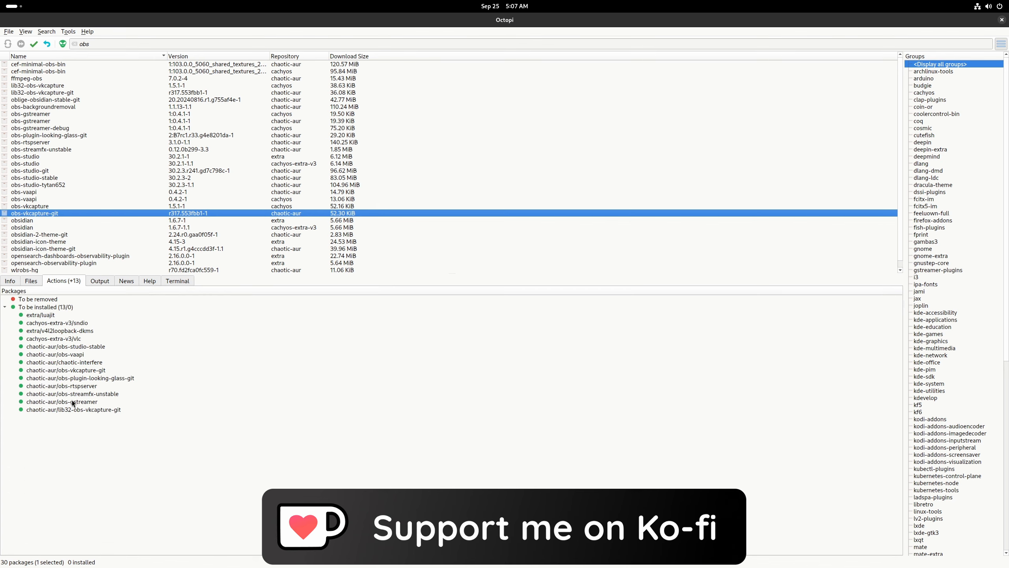
right_click(73, 360)
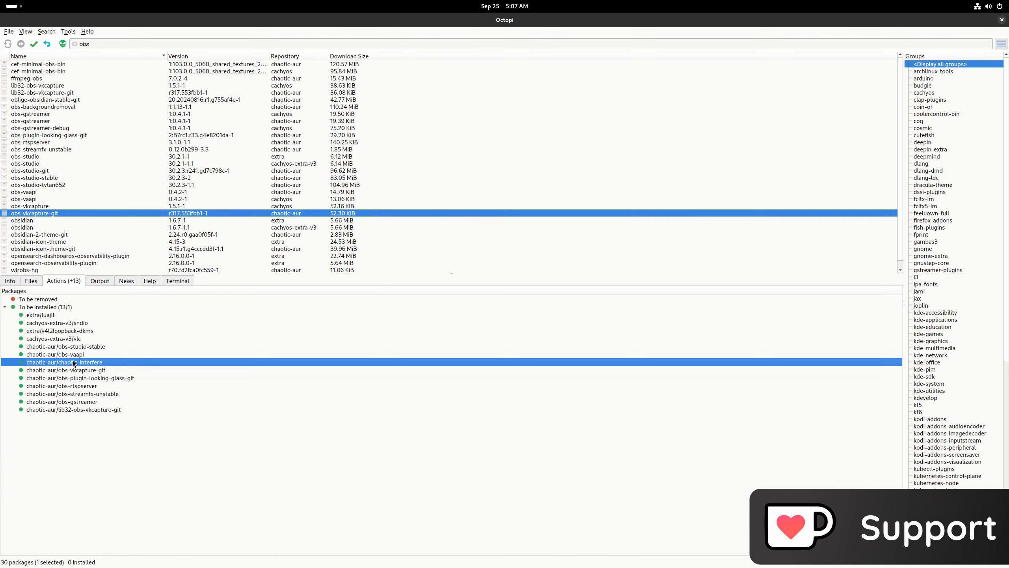
left_click(90, 369)
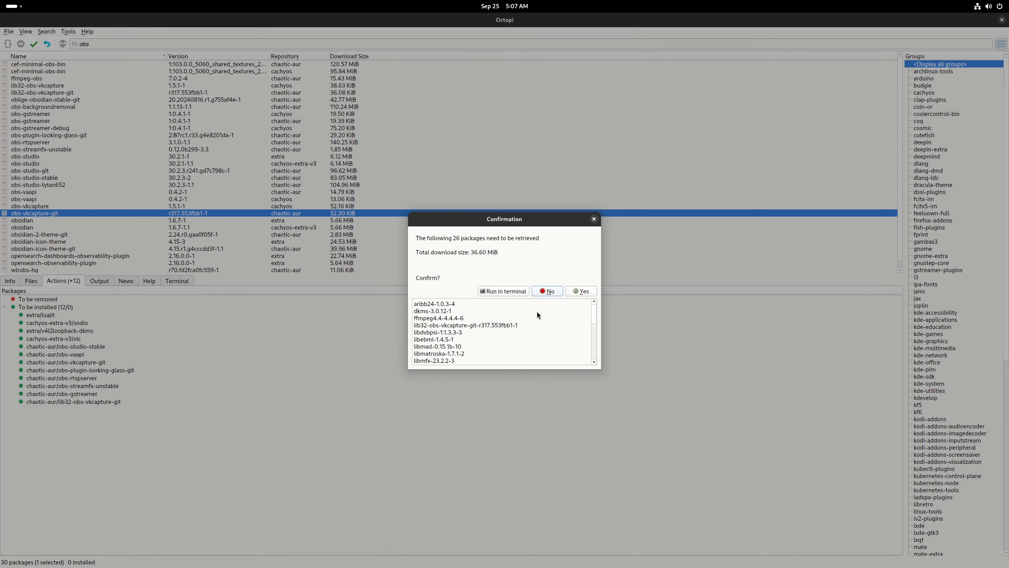
left_click(581, 291)
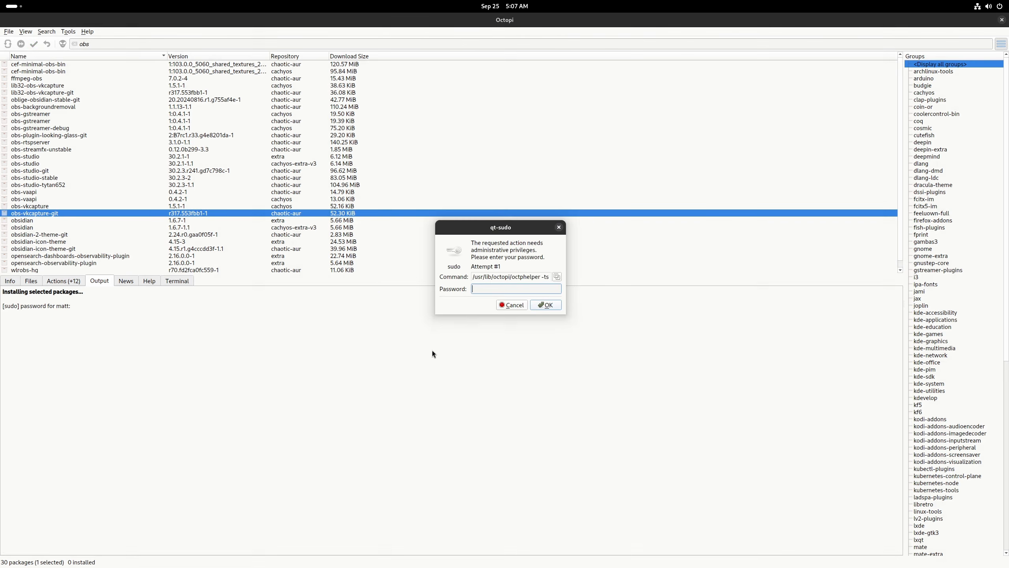
key("Return")
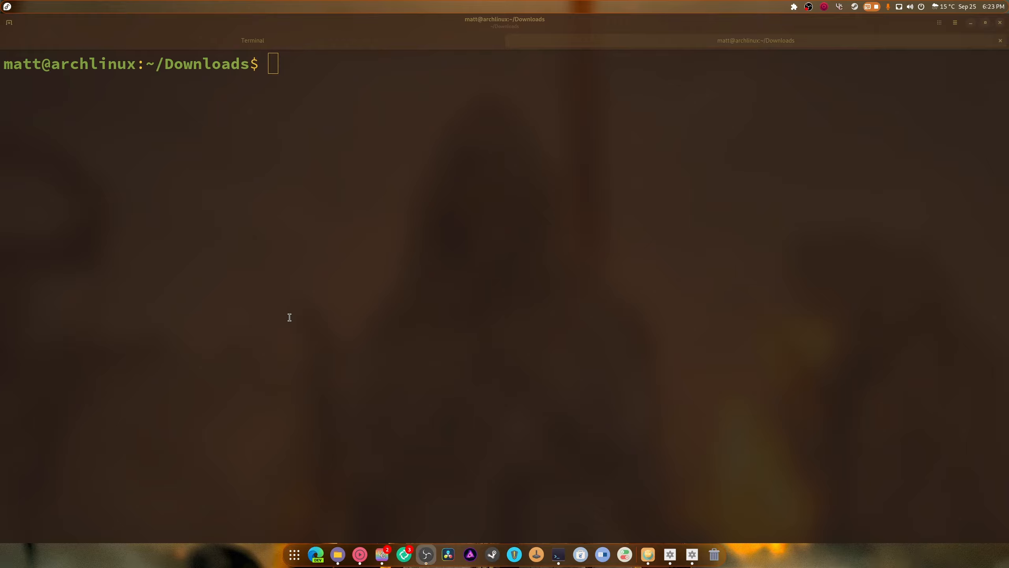
Switch to the terminal, return to the home directory and run flatpak install warehouse.
left_click(290, 317)
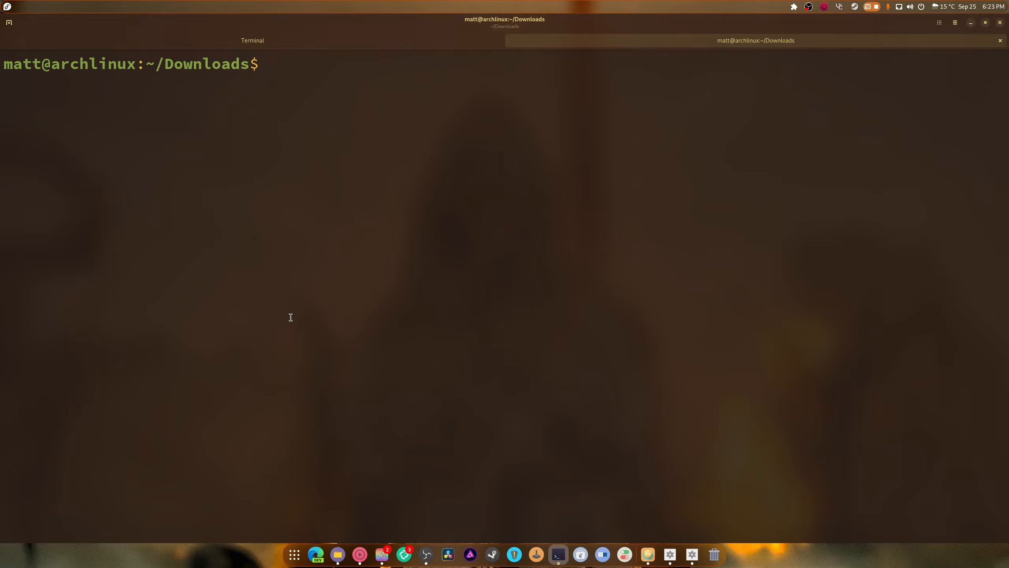
type("cd")
key("Return")
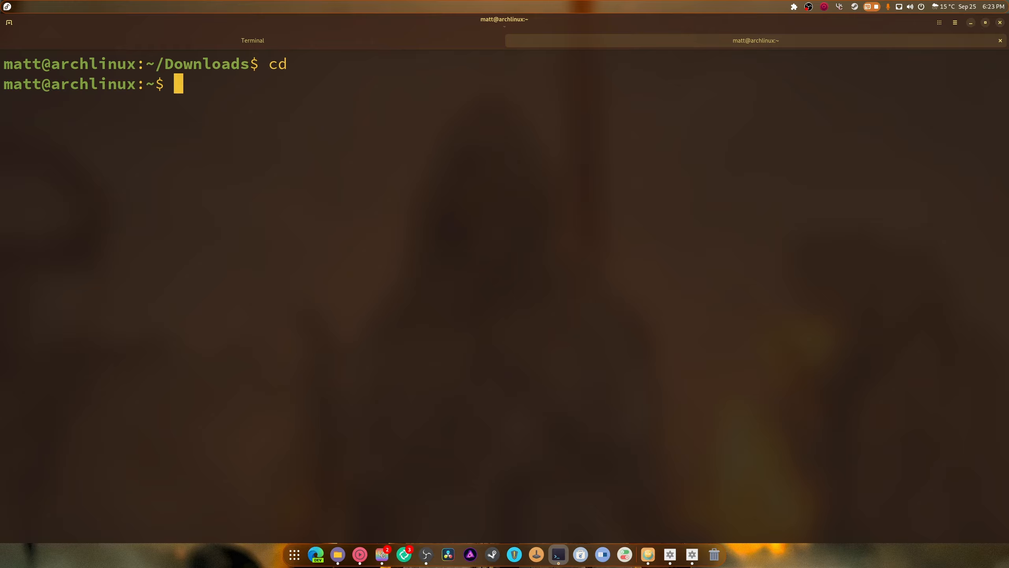
type("flatpak ")
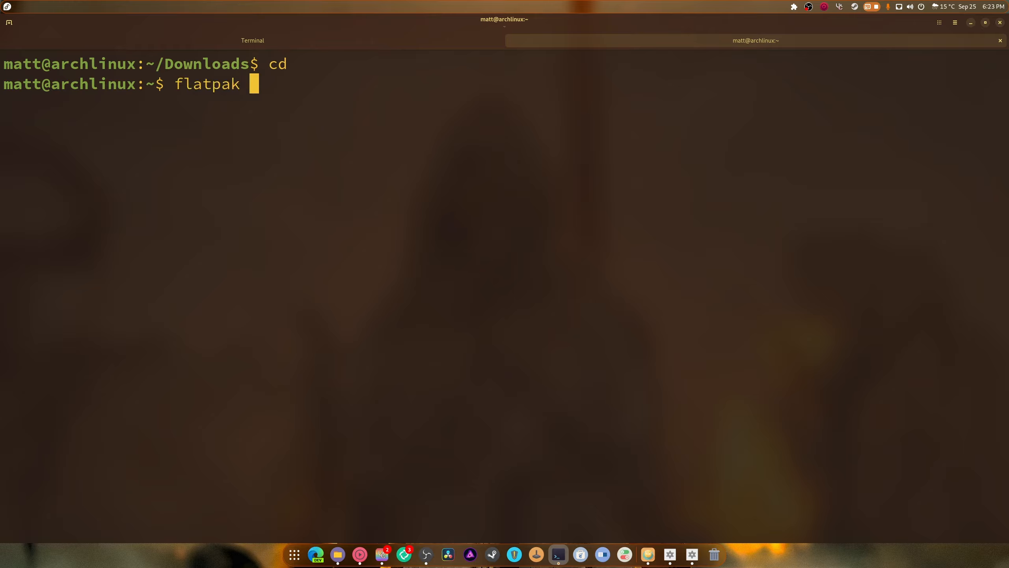
type("install ")
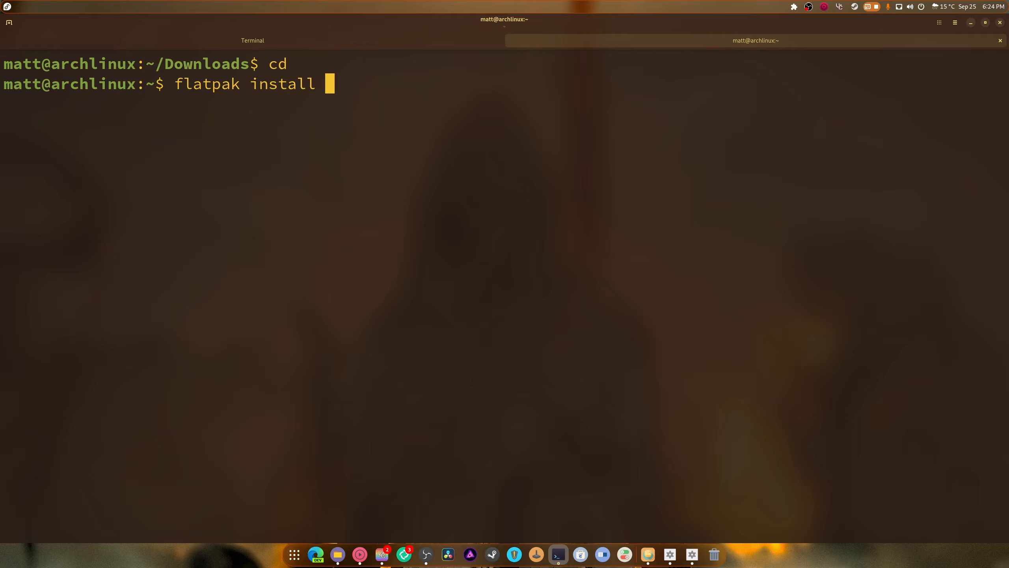
type("warehois")
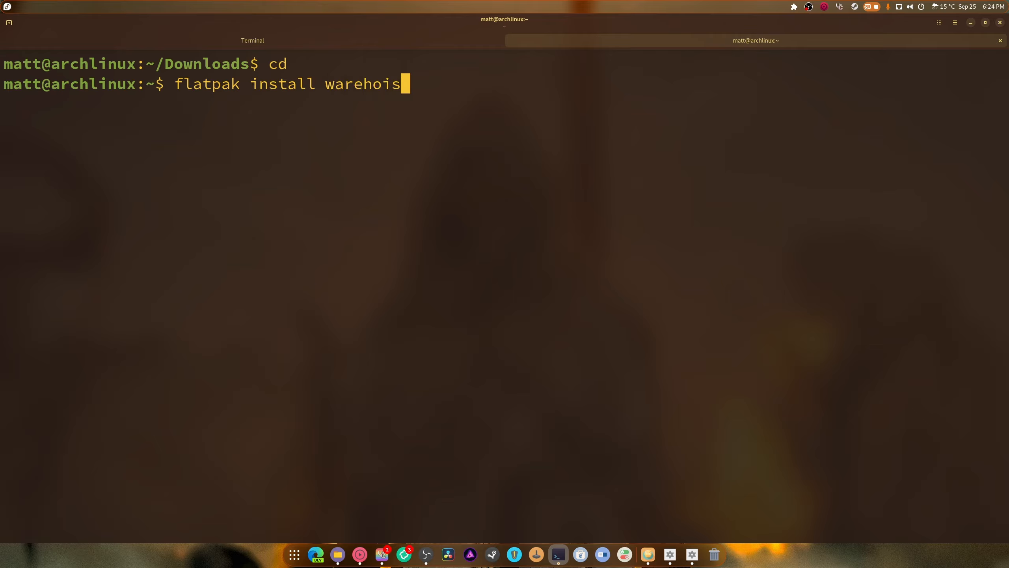
key("BackSpace")
key("BackSpace")
type("use")
key("Return")
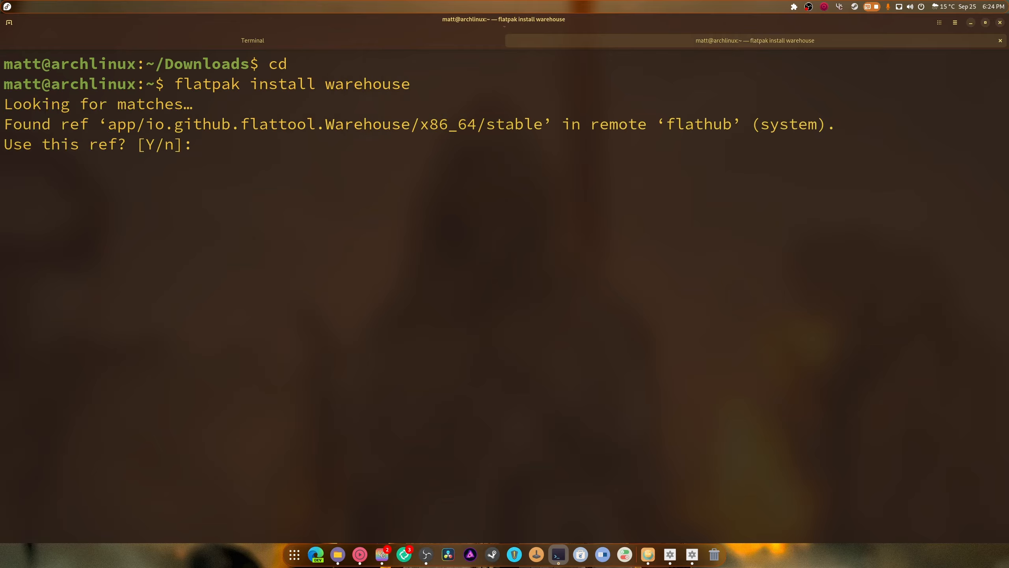
Accept the Flathub Warehouse ref, its required GNOME runtime and the changes to the system installation.
type("y")
key("Return")
type("y")
key("Return")
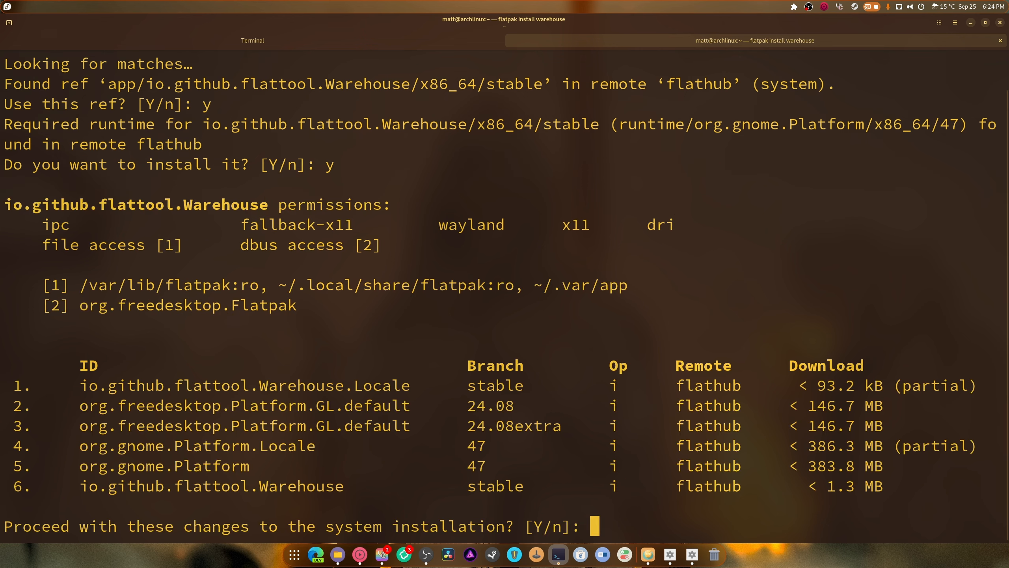
type("y")
key("Return")
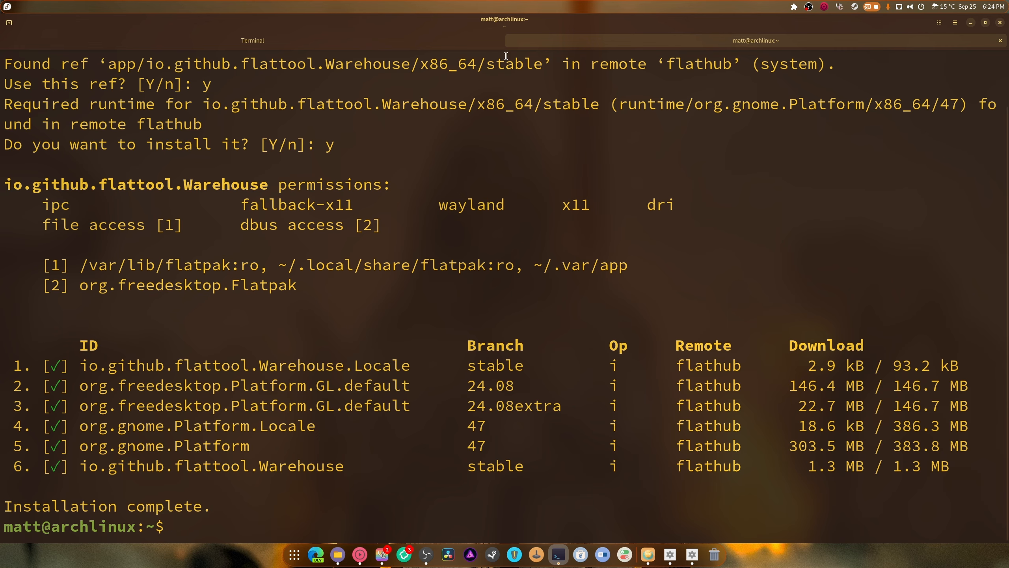
Close the terminal, launch Warehouse from the applications overview and move its window toward the centre of the desktop.
left_click(1000, 22)
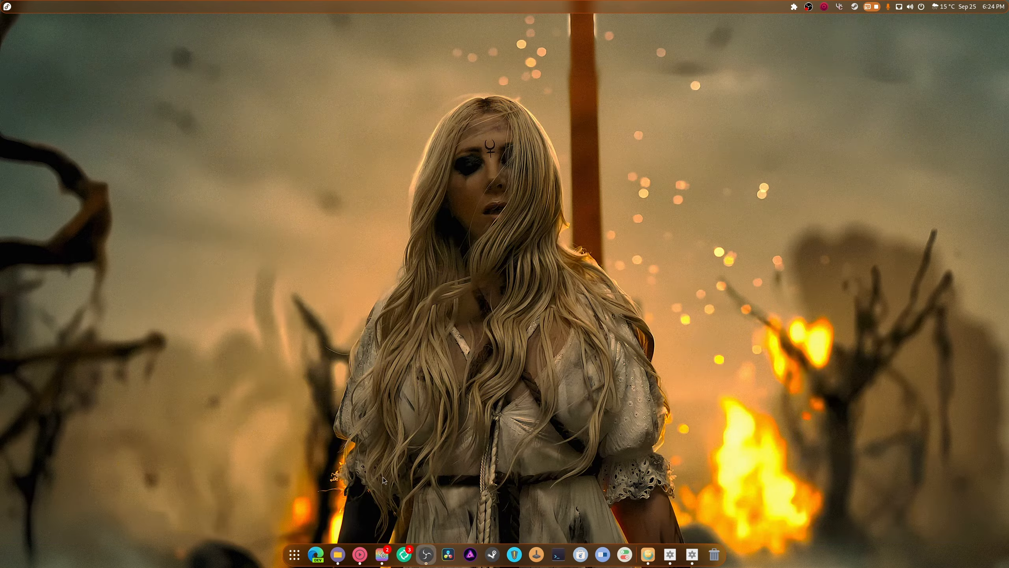
left_click(304, 552)
scroll(517, 442, "down", 1)
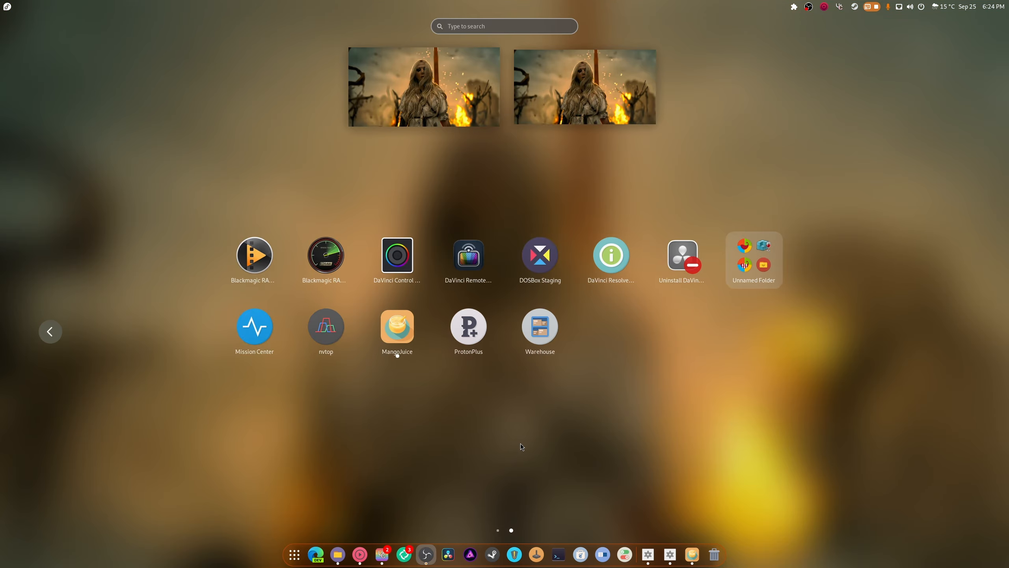
left_click_drag(530, 337, 532, 336)
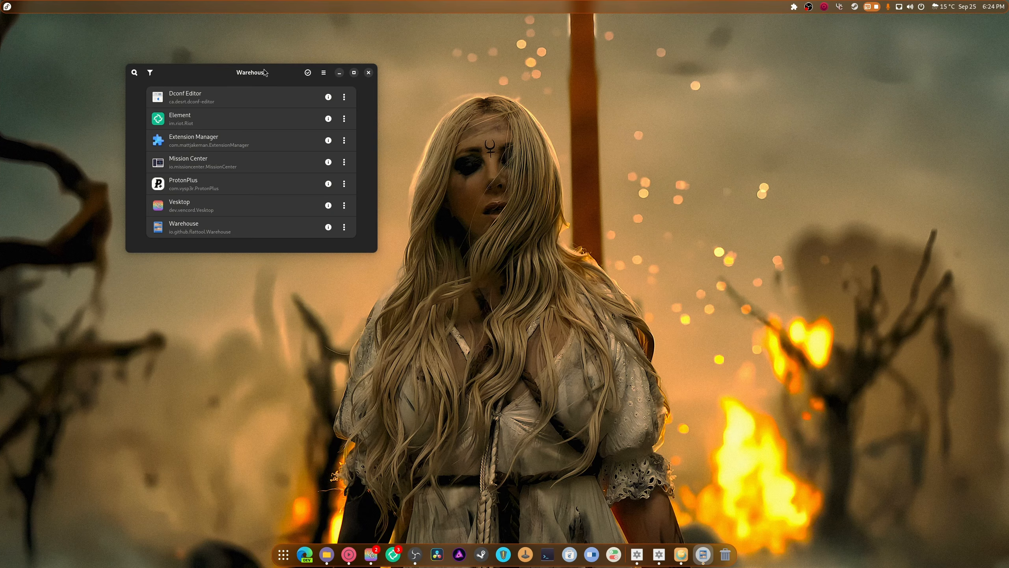
left_click_drag(281, 75, 457, 138)
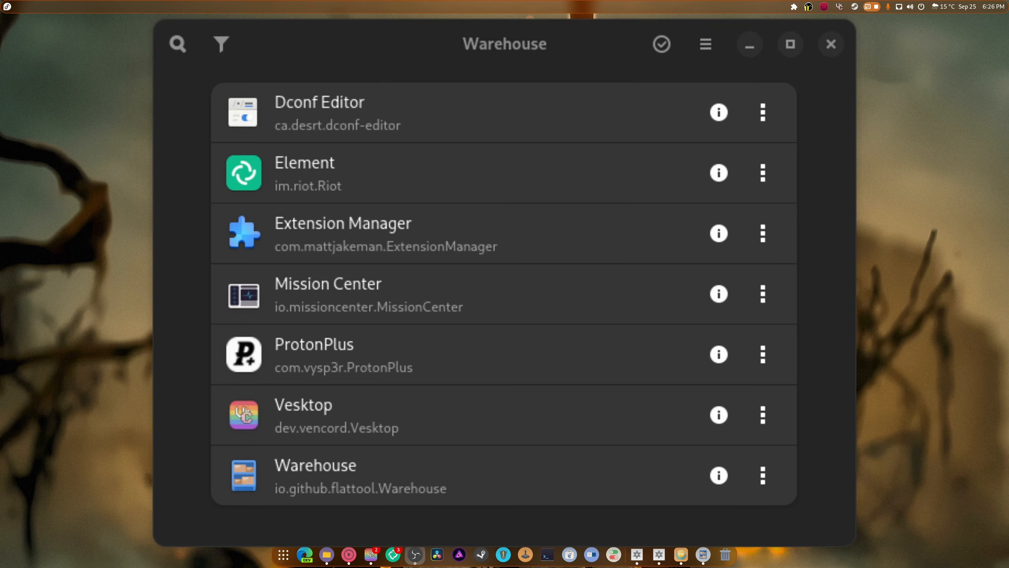
Review the installed, popular and other remotes in Warehouse's Manage Remotes dialog, closing it when finished.
left_click(522, 65)
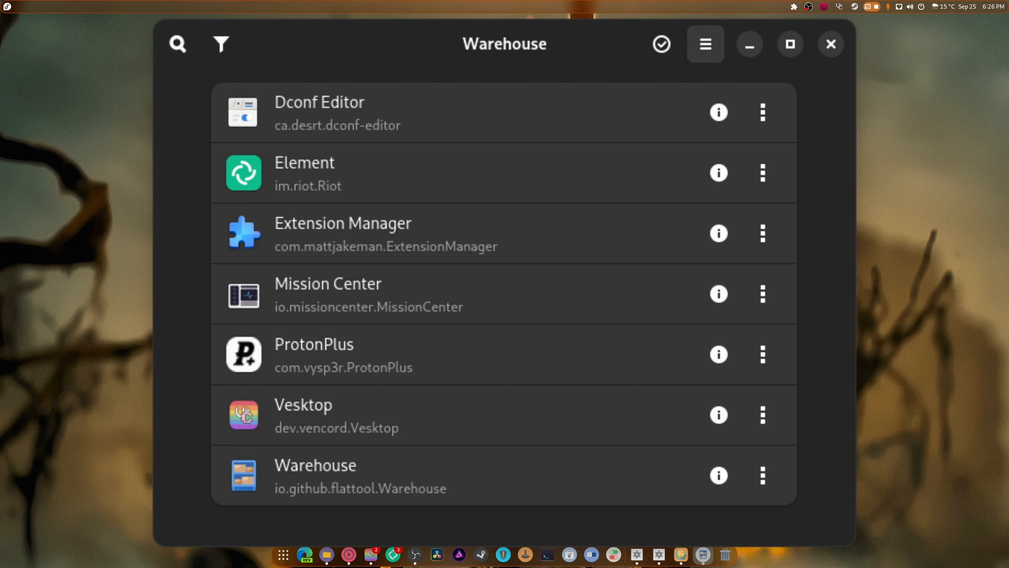
key("ctrl+m")
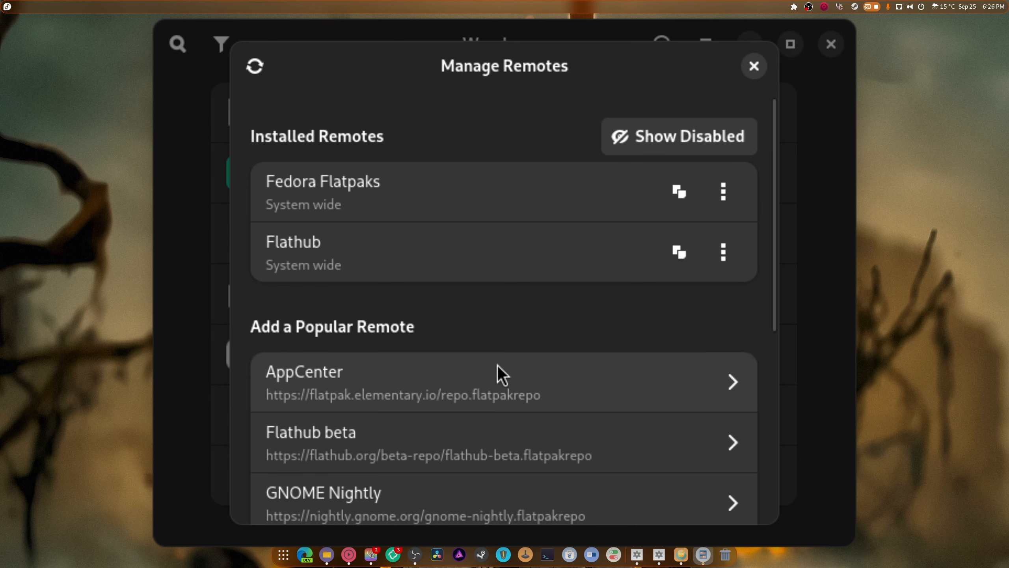
scroll(497, 371, "down", 5)
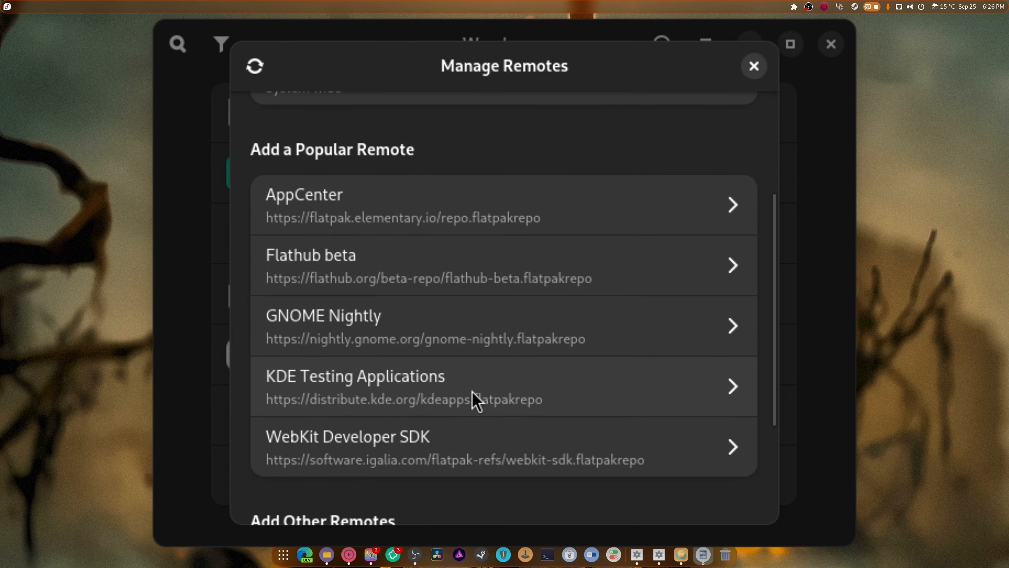
scroll(477, 402, "down", 5)
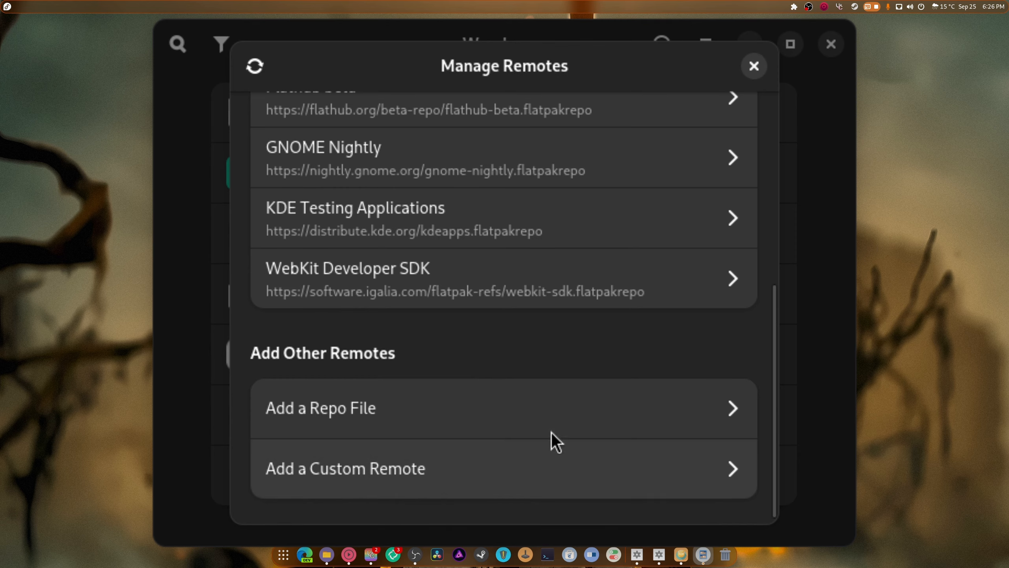
left_click(754, 68)
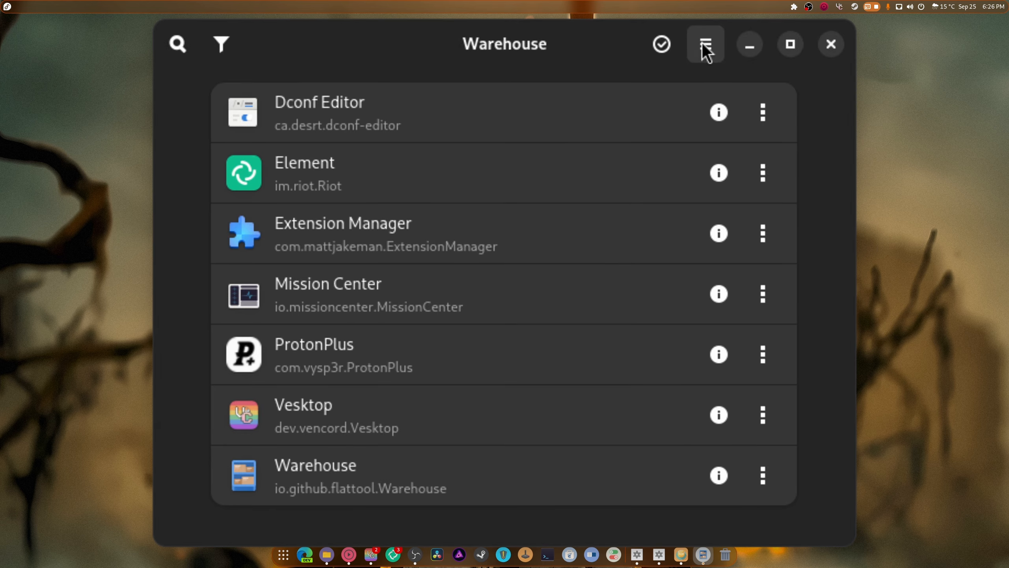
Search the system-wide Flathub remote for pcsx2 and close the results without installing anything.
left_click(721, 226)
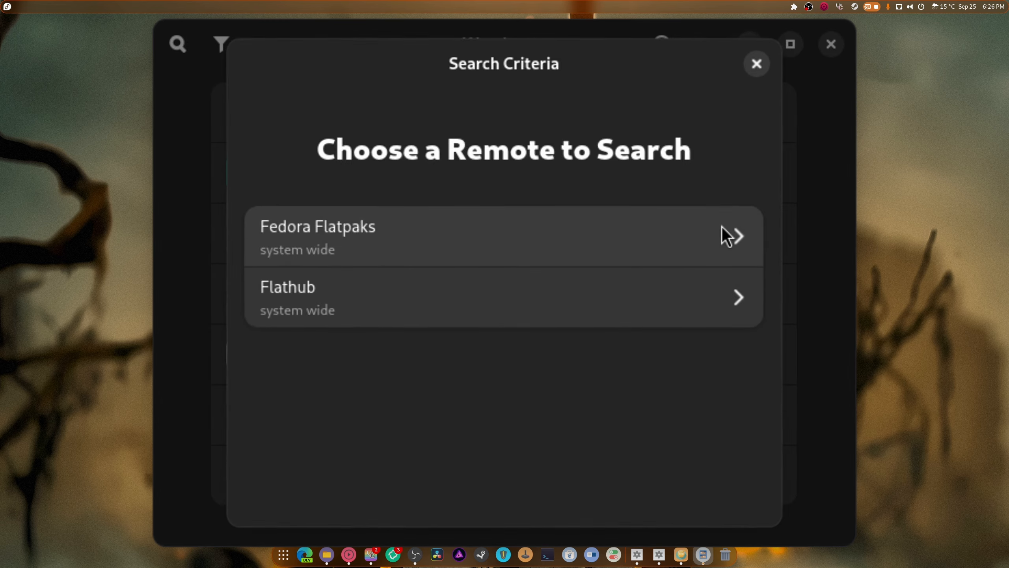
left_click(344, 308)
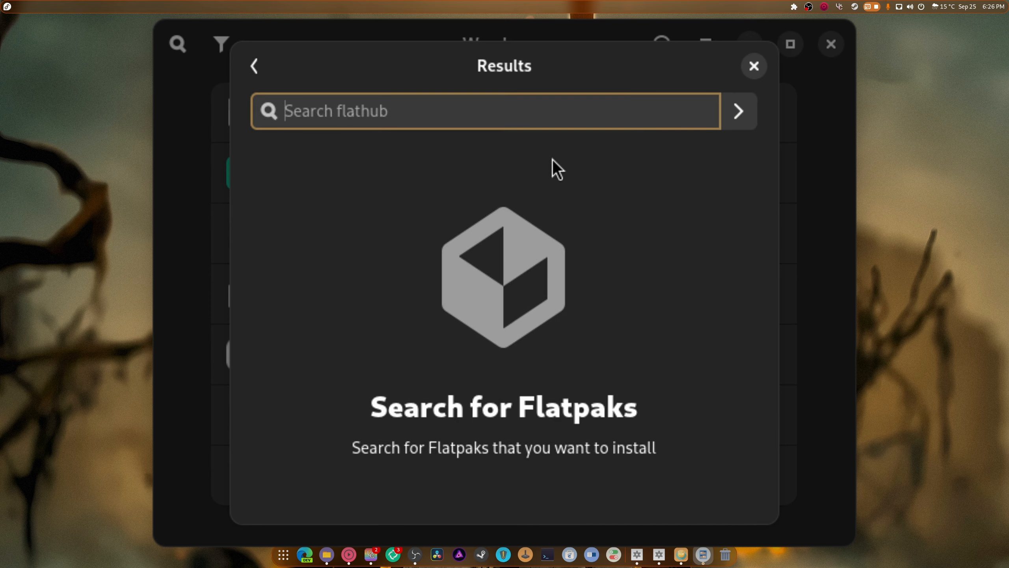
type("pcsx2")
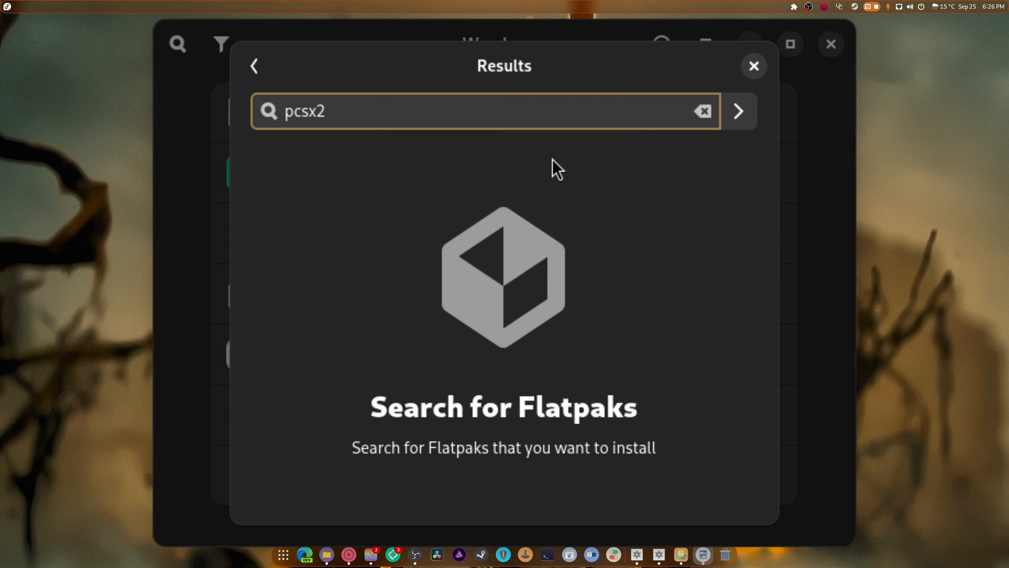
key("Return")
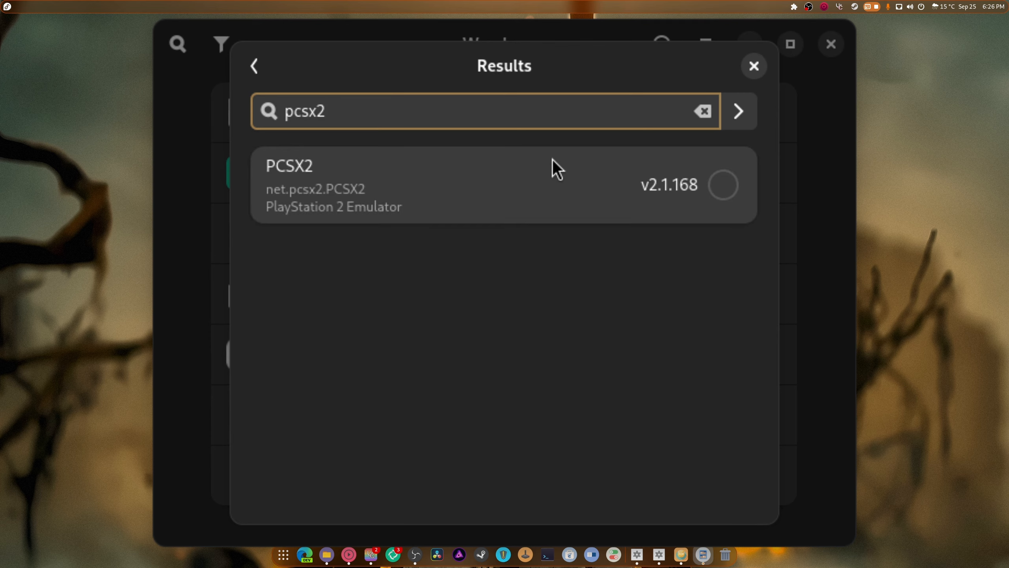
left_click(754, 67)
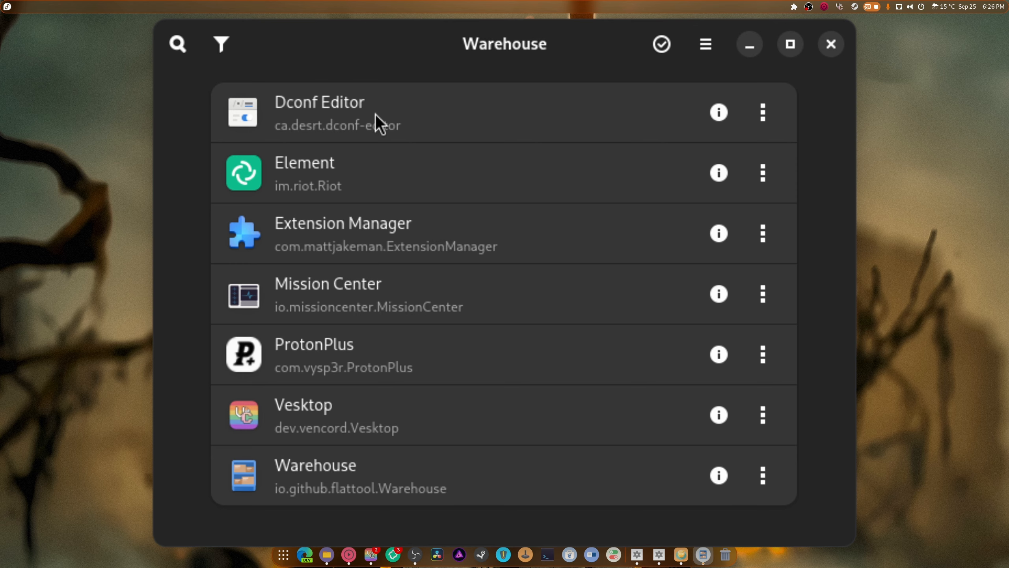
Look through the full properties of the installed Dconf Editor Flatpak and close them.
left_click(723, 112)
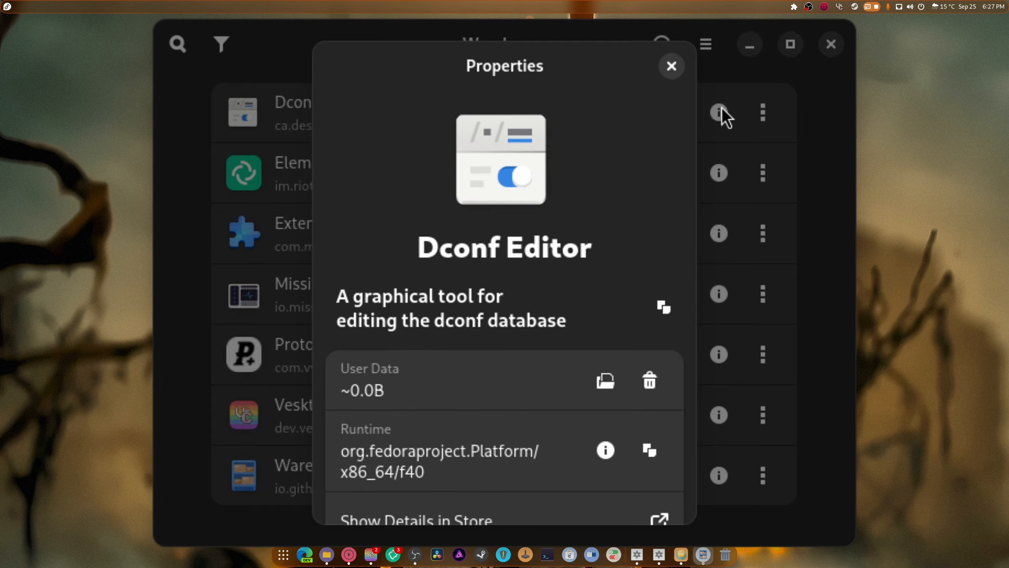
scroll(600, 326, "down", 10)
scroll(599, 338, "down", 5)
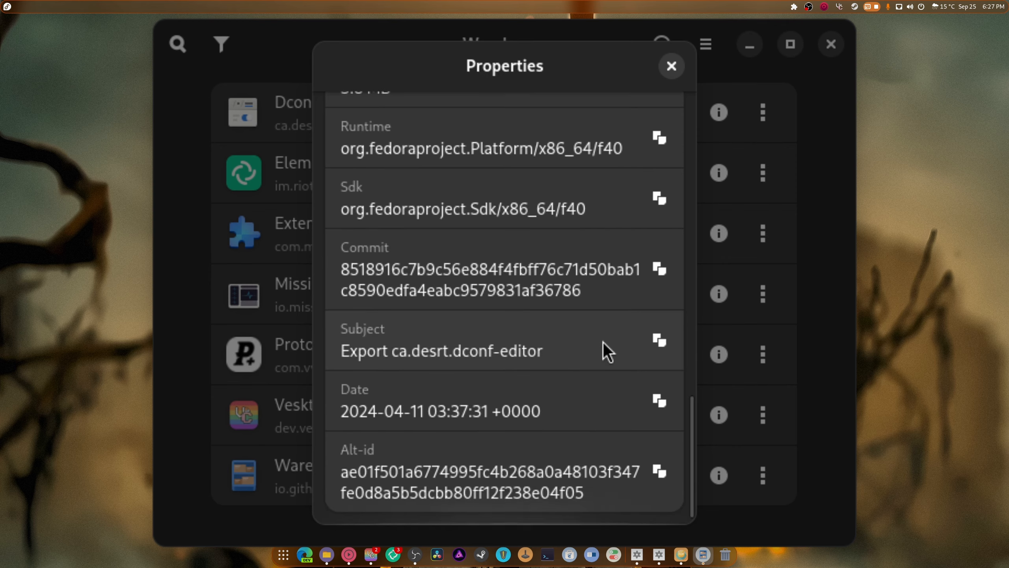
scroll(610, 350, "up", 15)
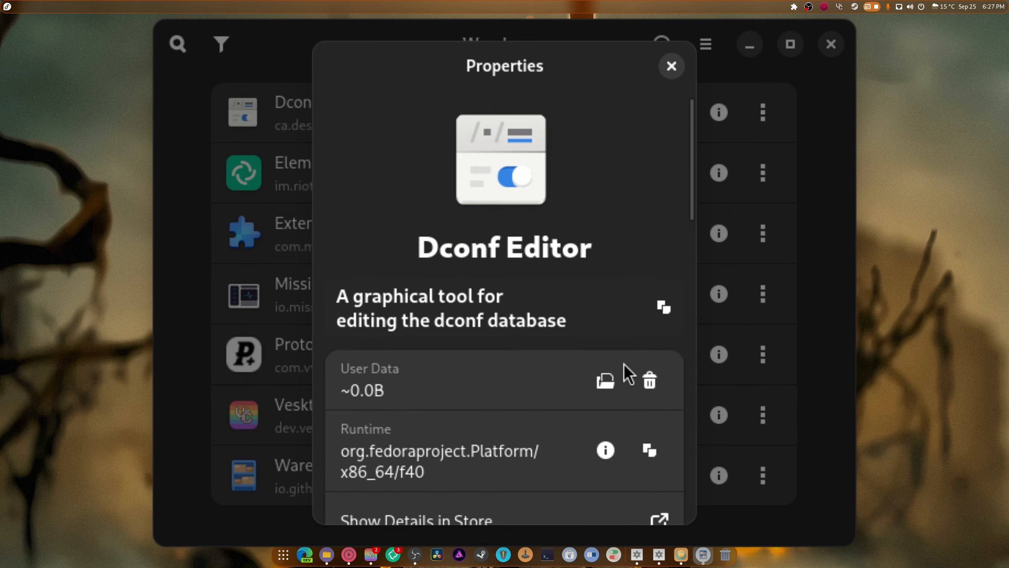
left_click(671, 64)
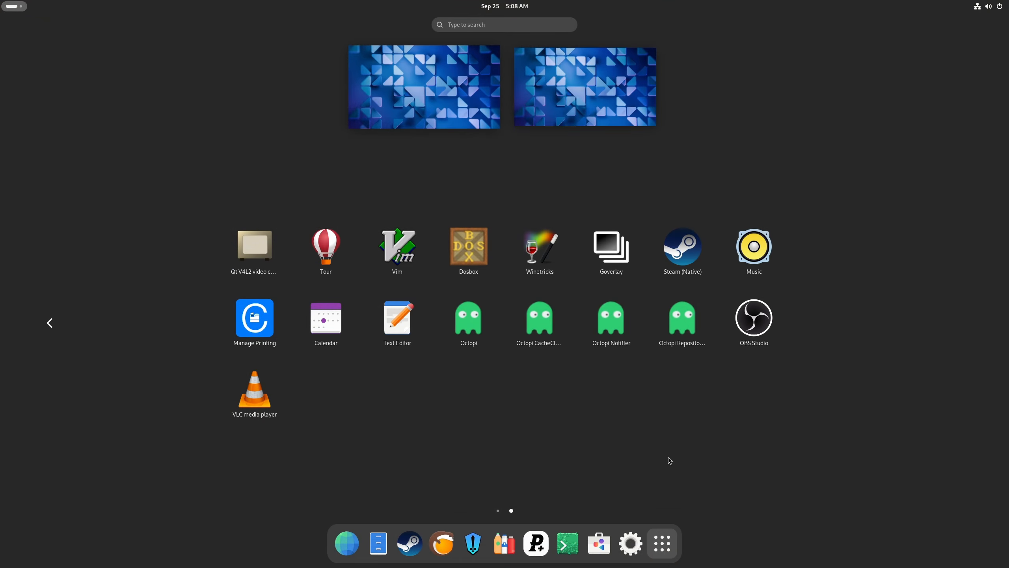
Pin OBS Studio beside Files and Octopi beside the green terminal in the dash, and unpin Software.
left_click_drag(754, 331, 395, 543)
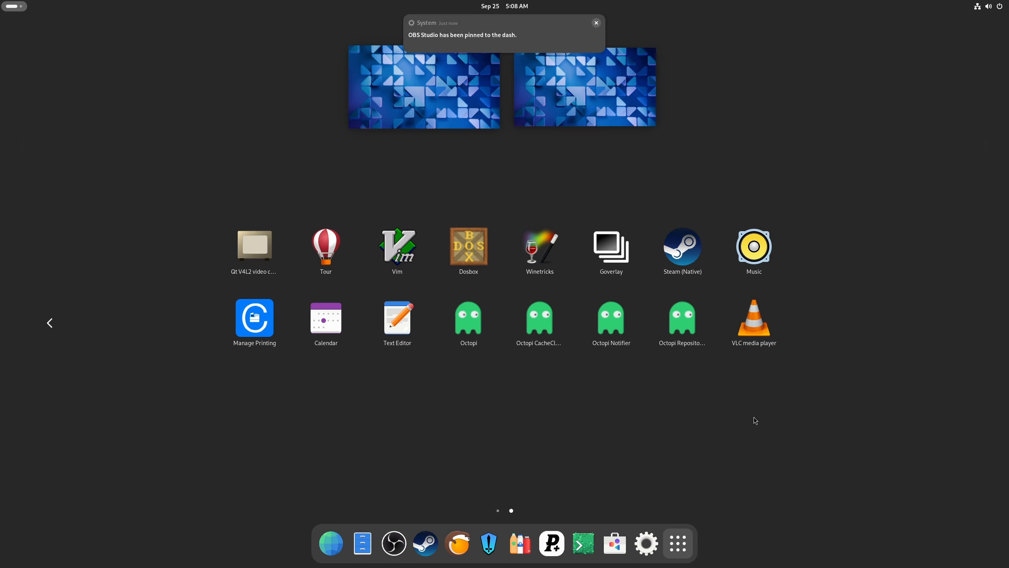
left_click_drag(467, 324, 599, 543)
right_click(599, 543)
left_click(624, 492)
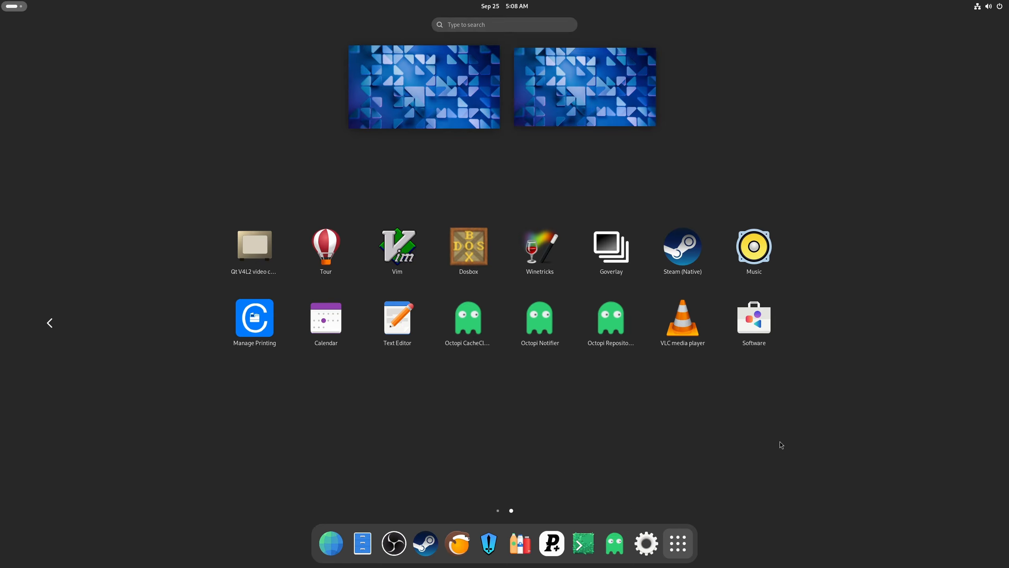
Launch Extension Manager from the applications overview, maximize its window and browse the available GNOME Shell extensions.
scroll(591, 412, "up", 1)
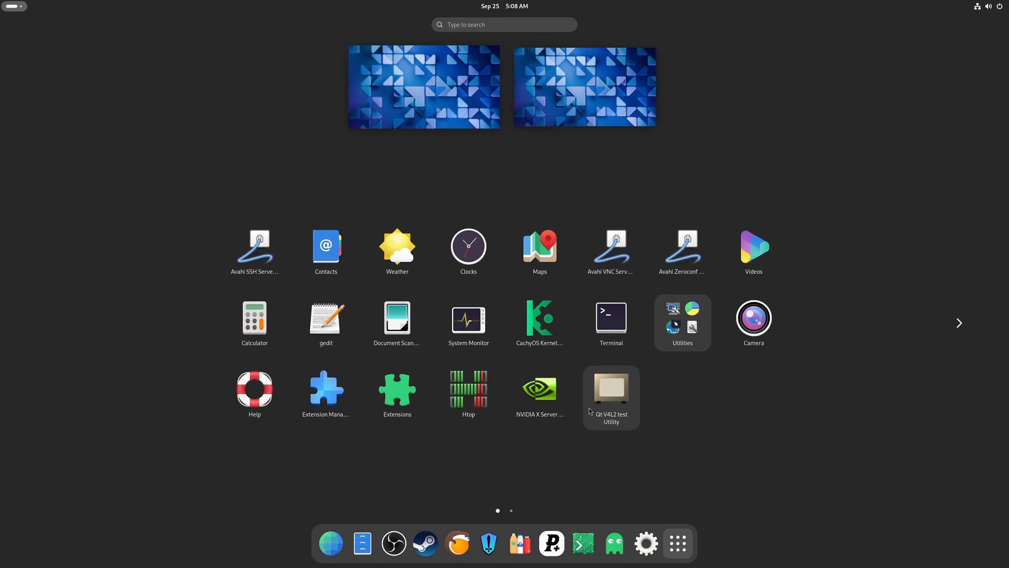
left_click(322, 401)
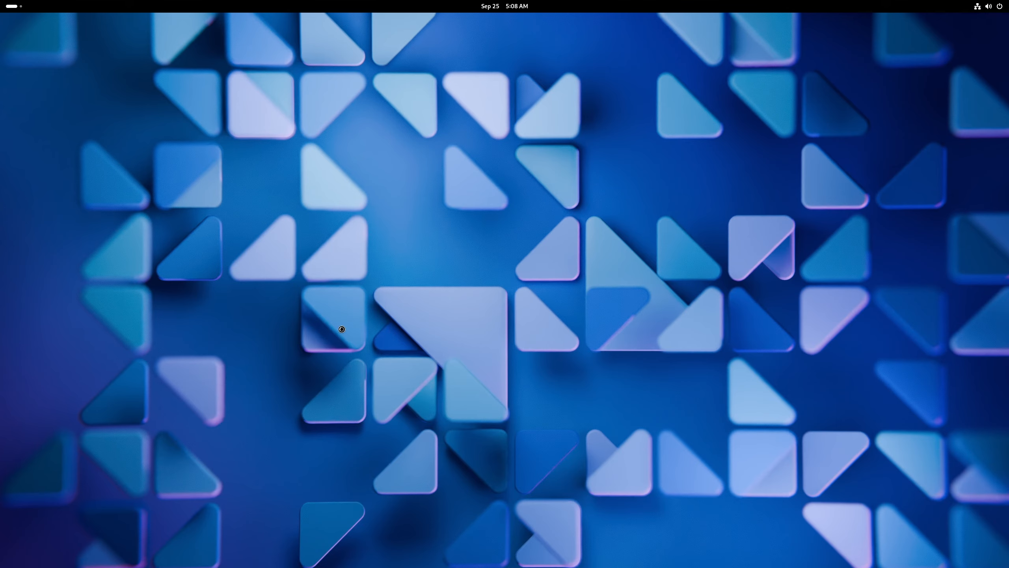
left_click_drag(256, 55, 538, 12)
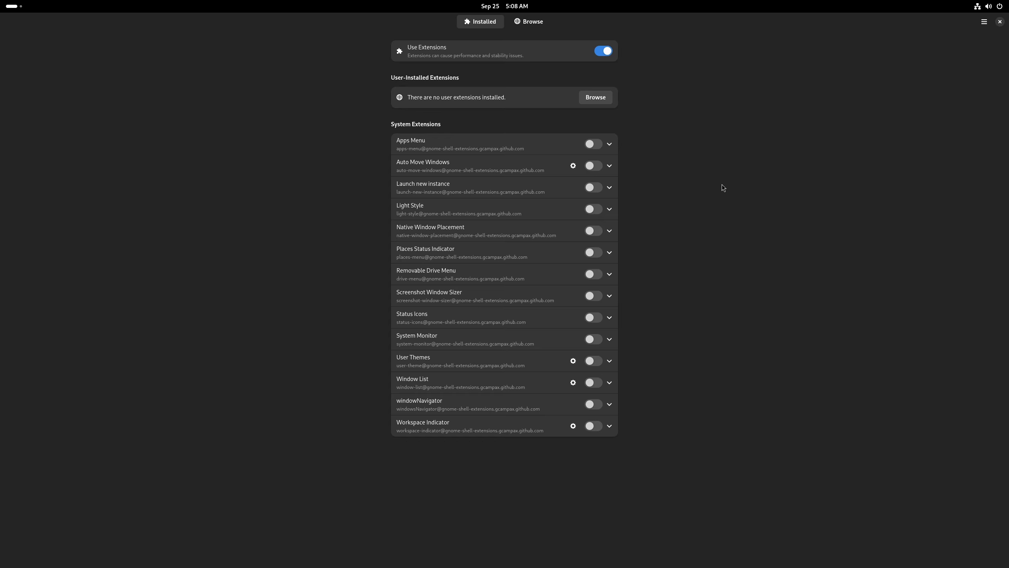
left_click(592, 97)
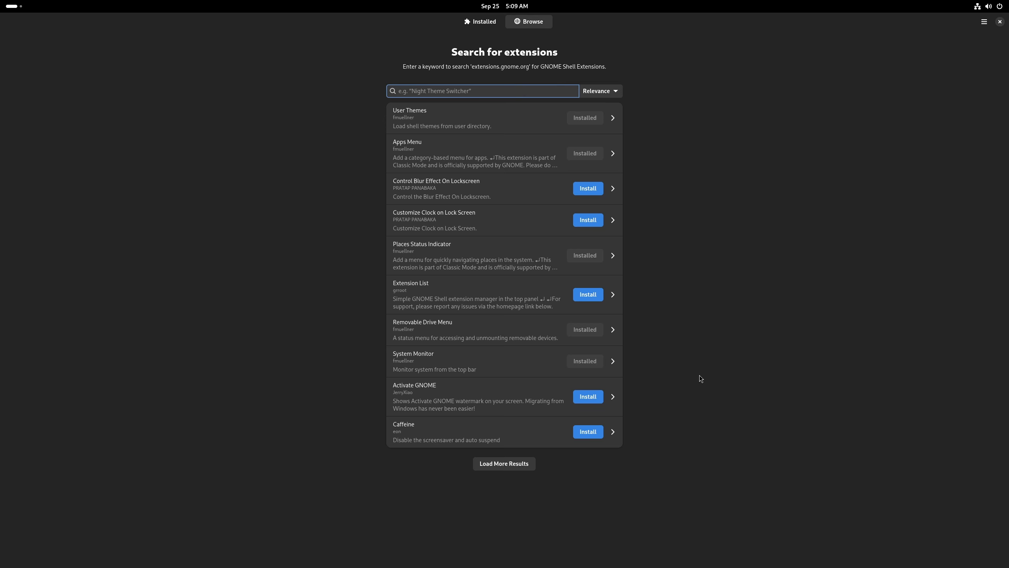
Install the Extension List extension and view its list of extensions from the top bar, closing it when finished.
left_click(588, 294)
left_click(546, 305)
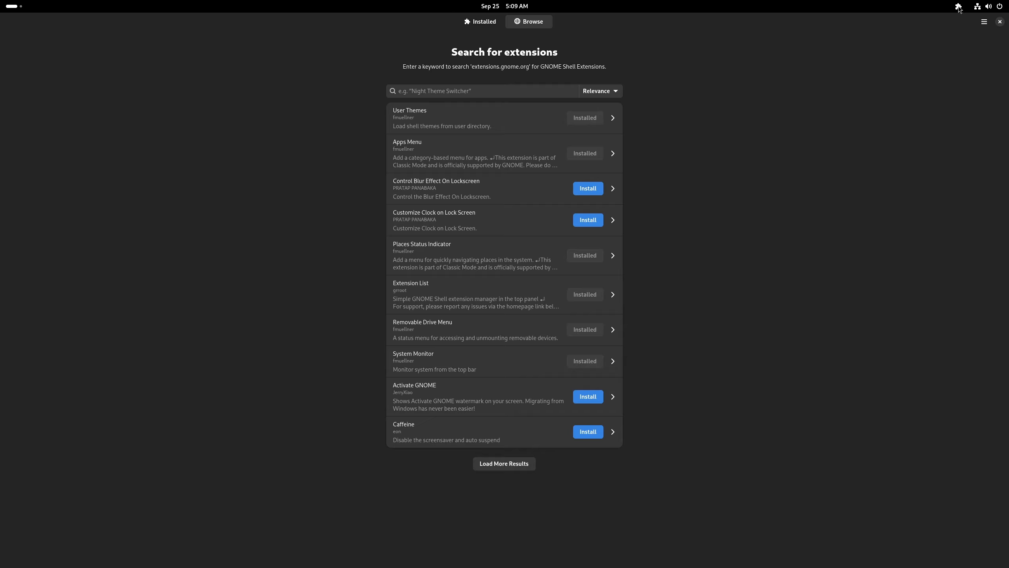
left_click(959, 7)
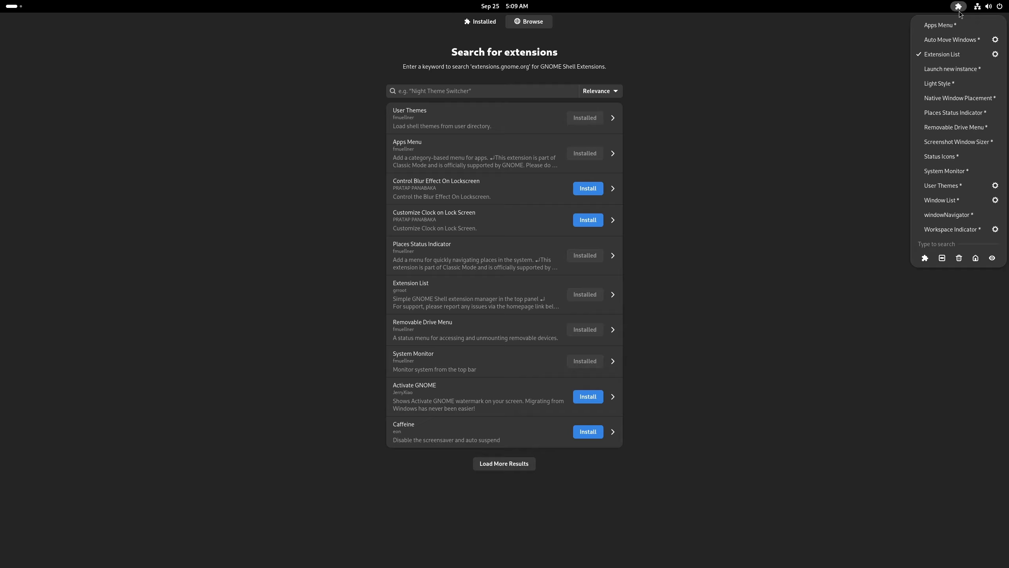
left_click(959, 11)
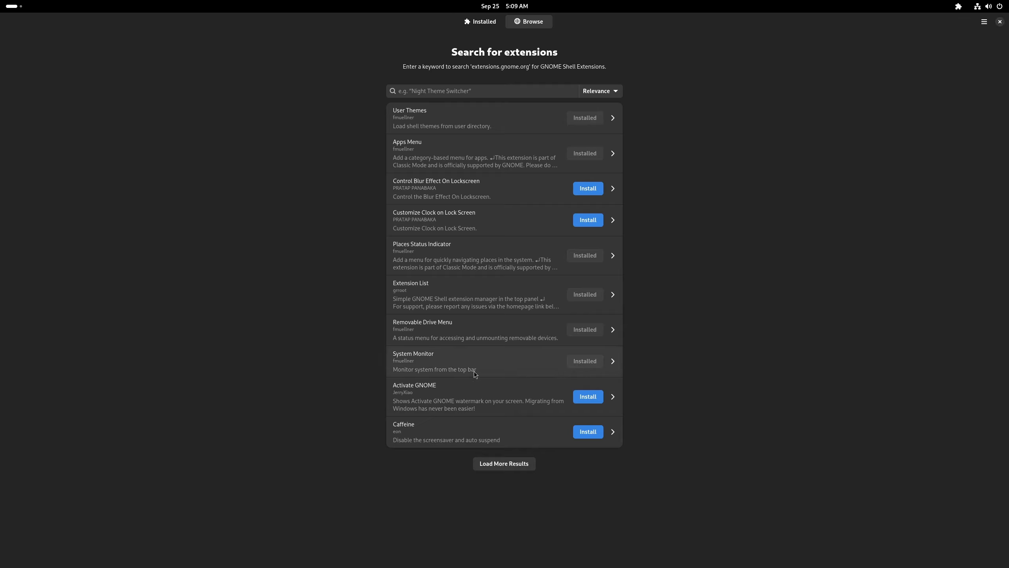
Install the Caffeine extension and open the system quick settings to check for its toggle.
left_click(590, 433)
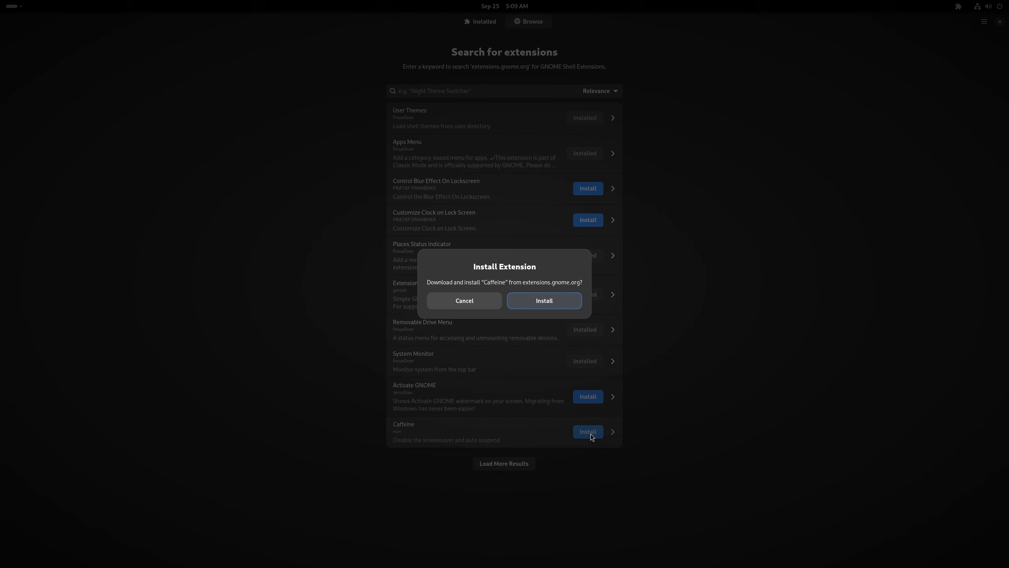
left_click(548, 298)
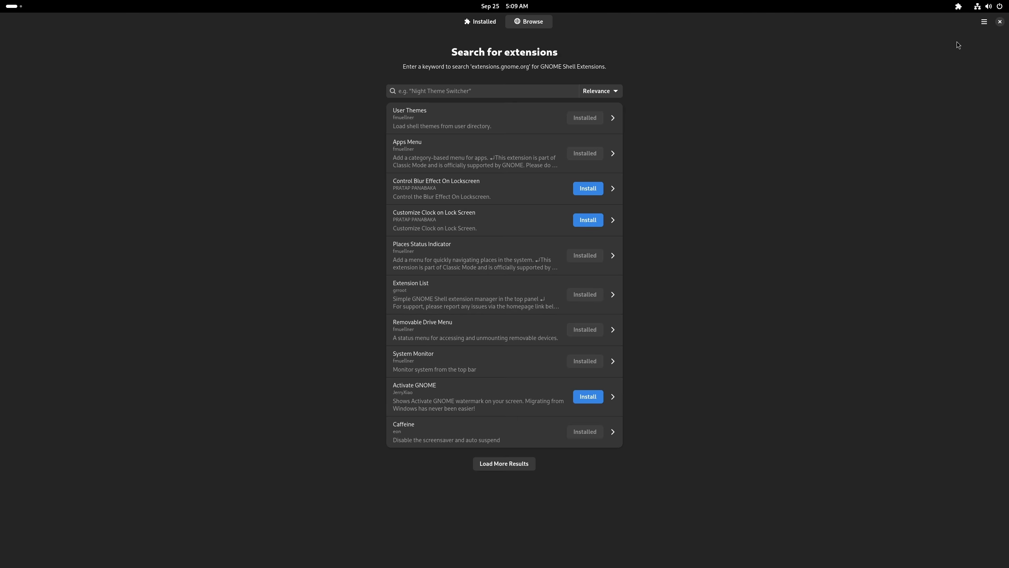
left_click(982, 11)
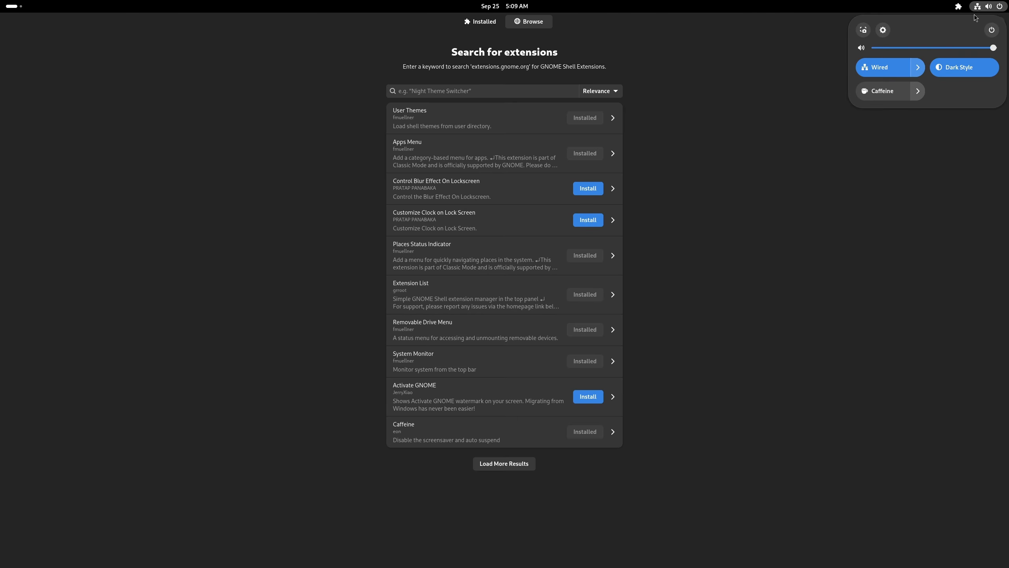